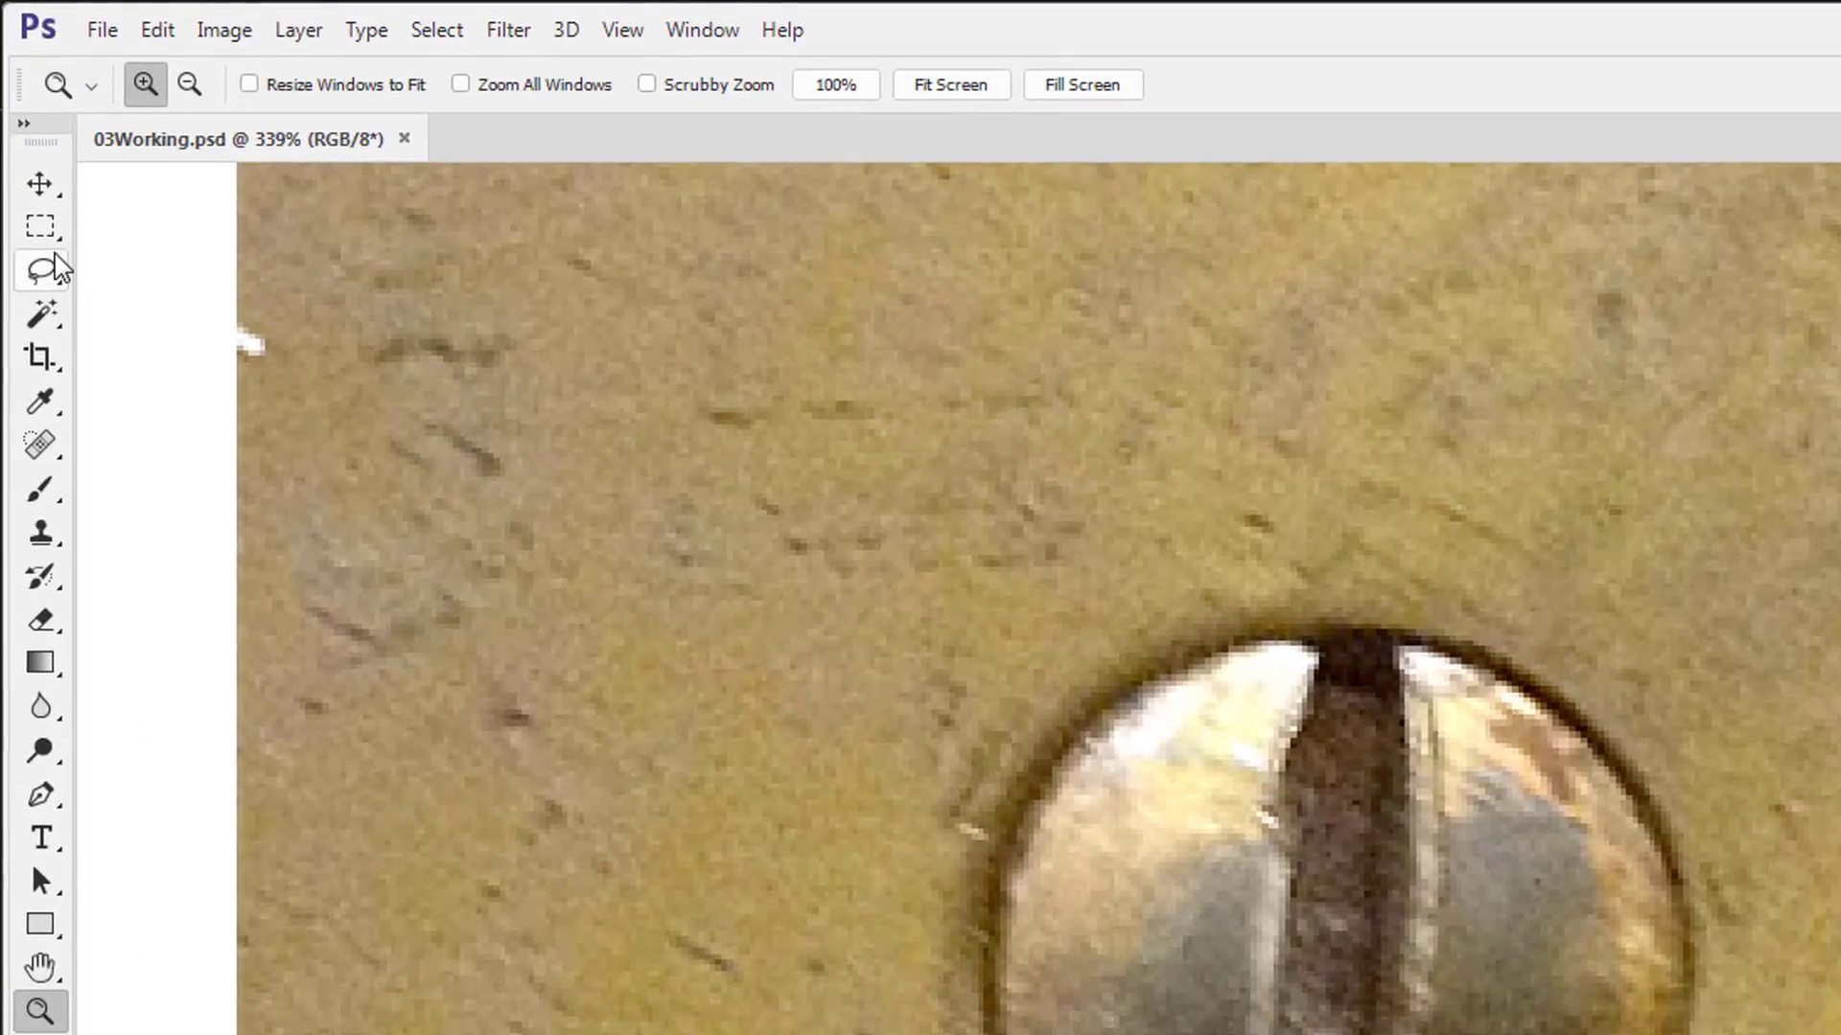
Select the round brass screw head with a circular Elliptical Marquee selection drawn outward from the screw's center
{"action": "left_click", "coordinate": [24, 132]}
{"action": "left_click", "coordinate": [43, 245]}
{"action": "left_click", "coordinate": [62, 255]}
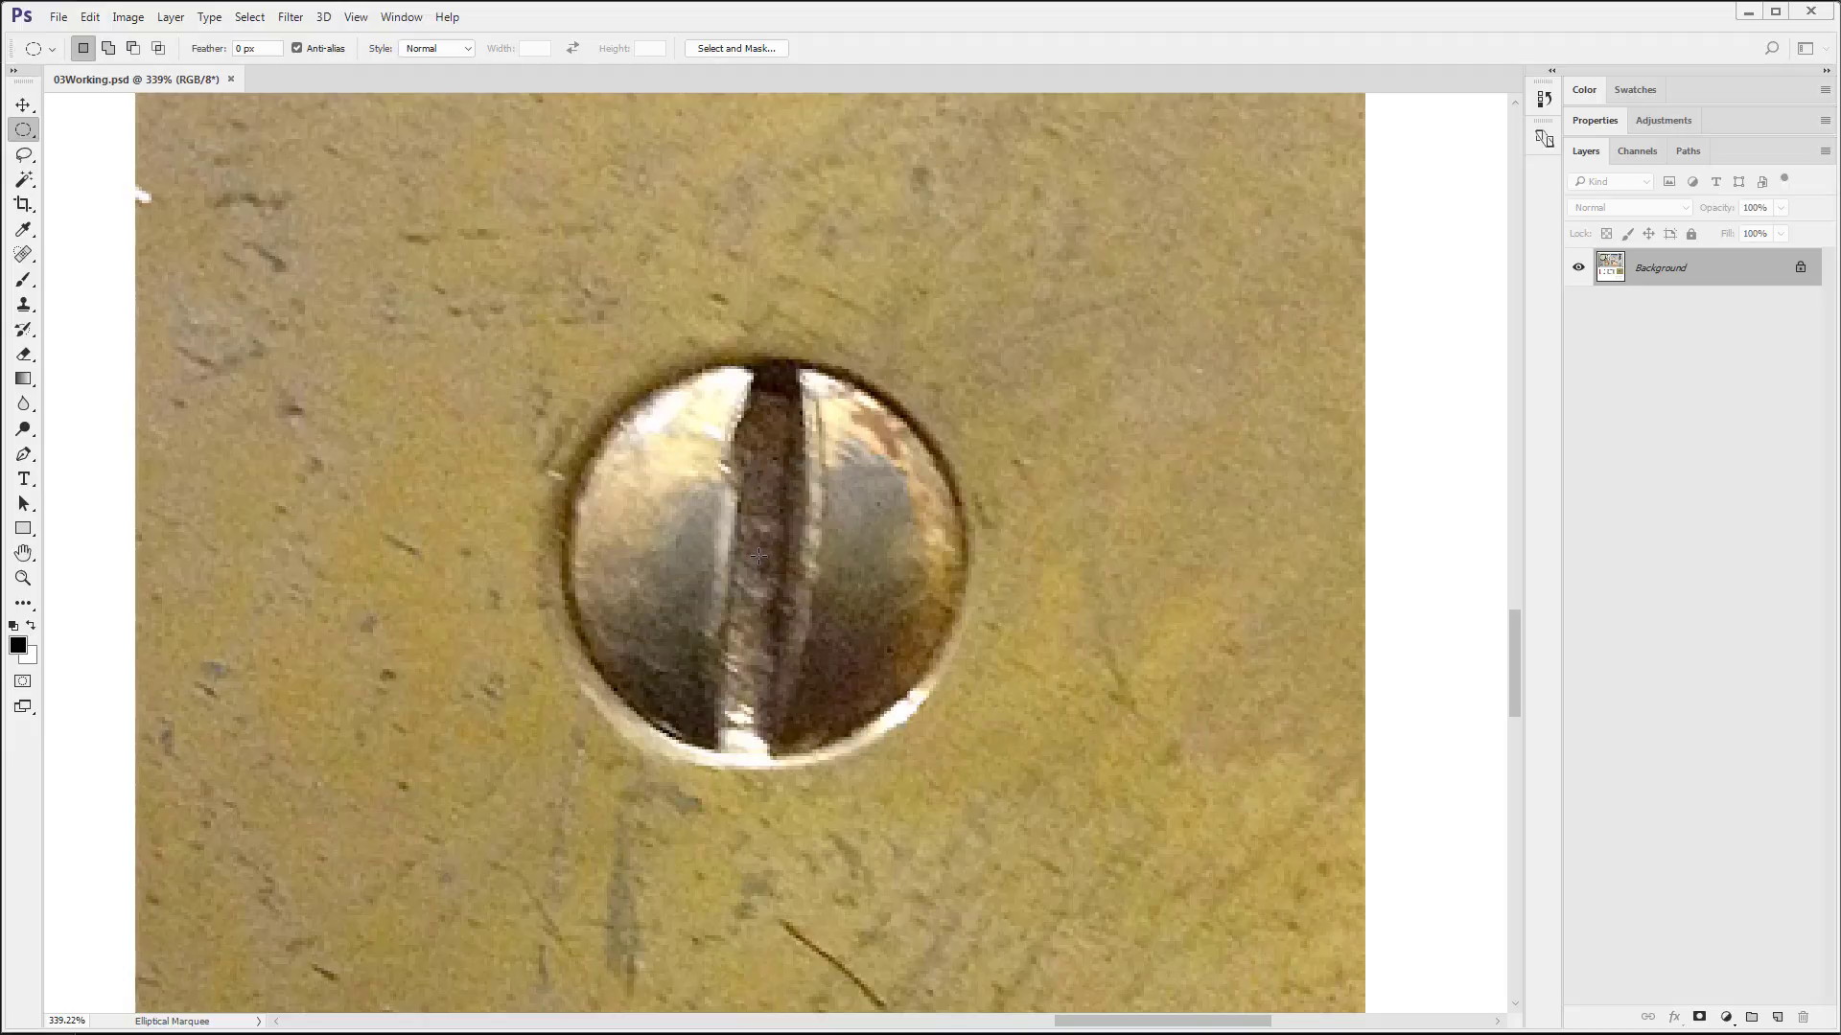
{"action": "left_click_drag", "start_coordinate": [760, 561], "coordinate": [801, 600]}
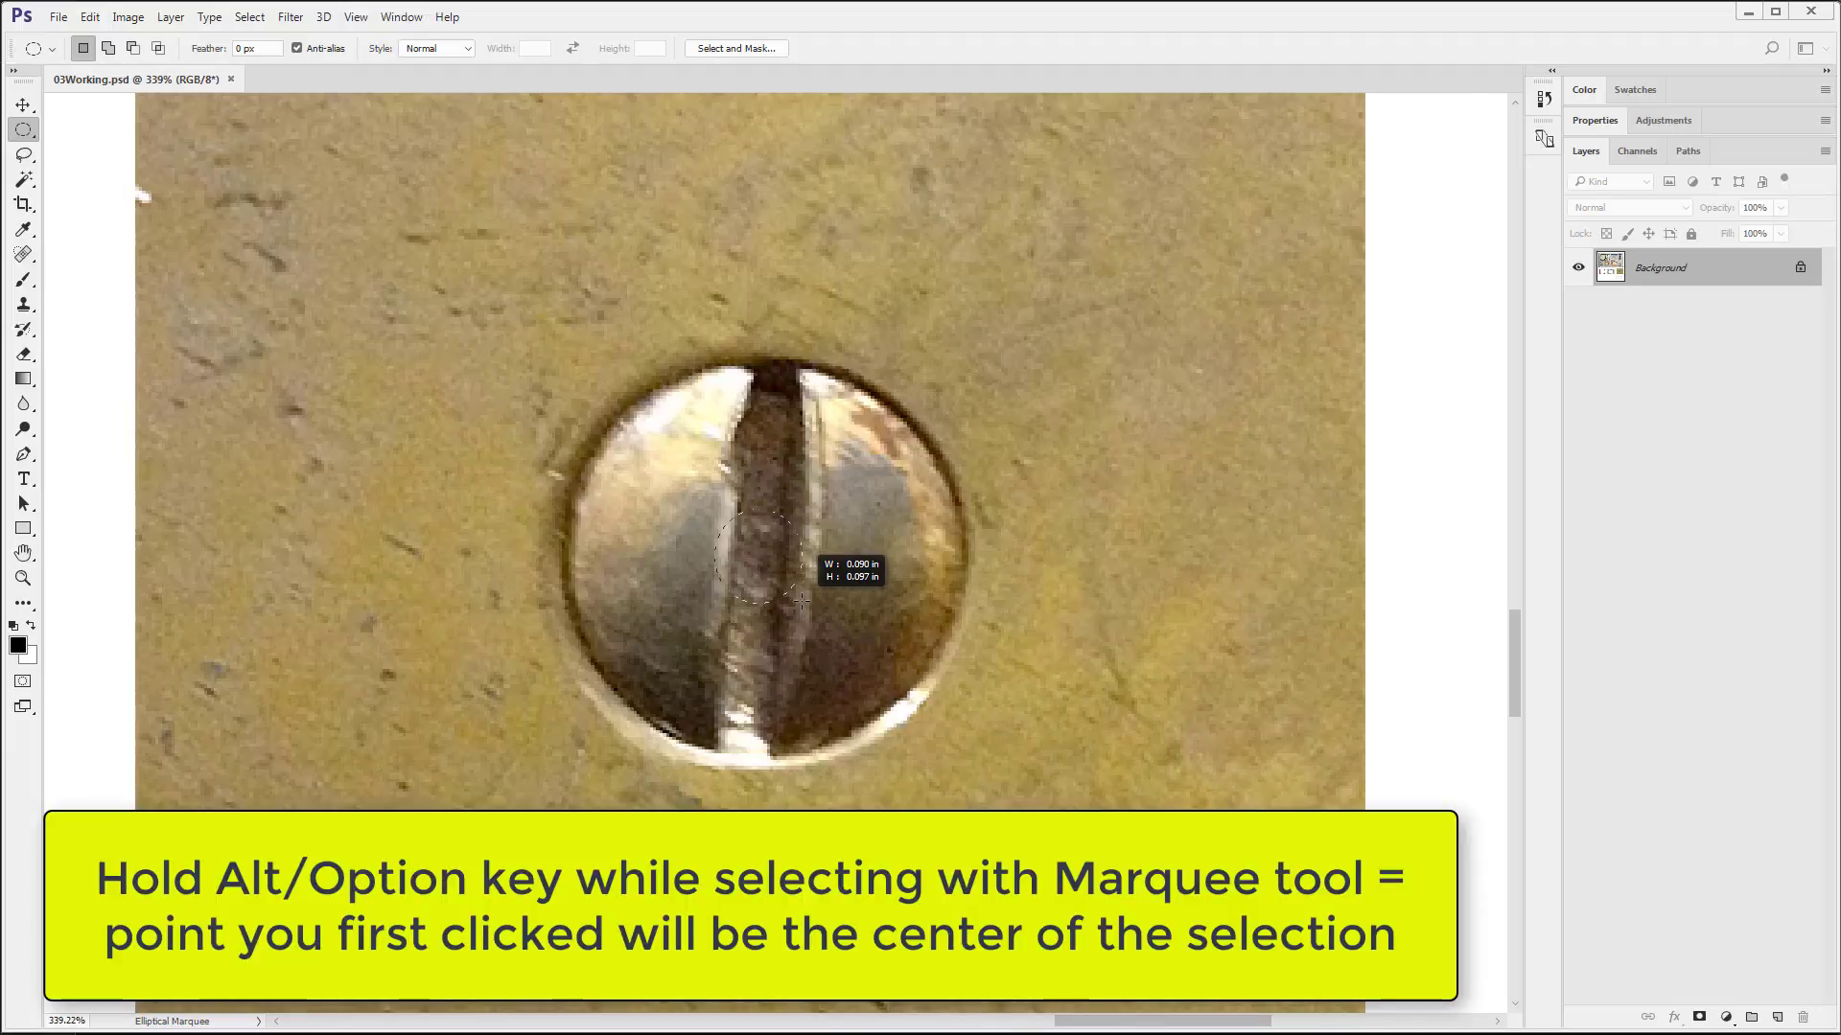
{"action": "left_click_drag", "start_coordinate": [800, 599], "coordinate": [966, 758]}
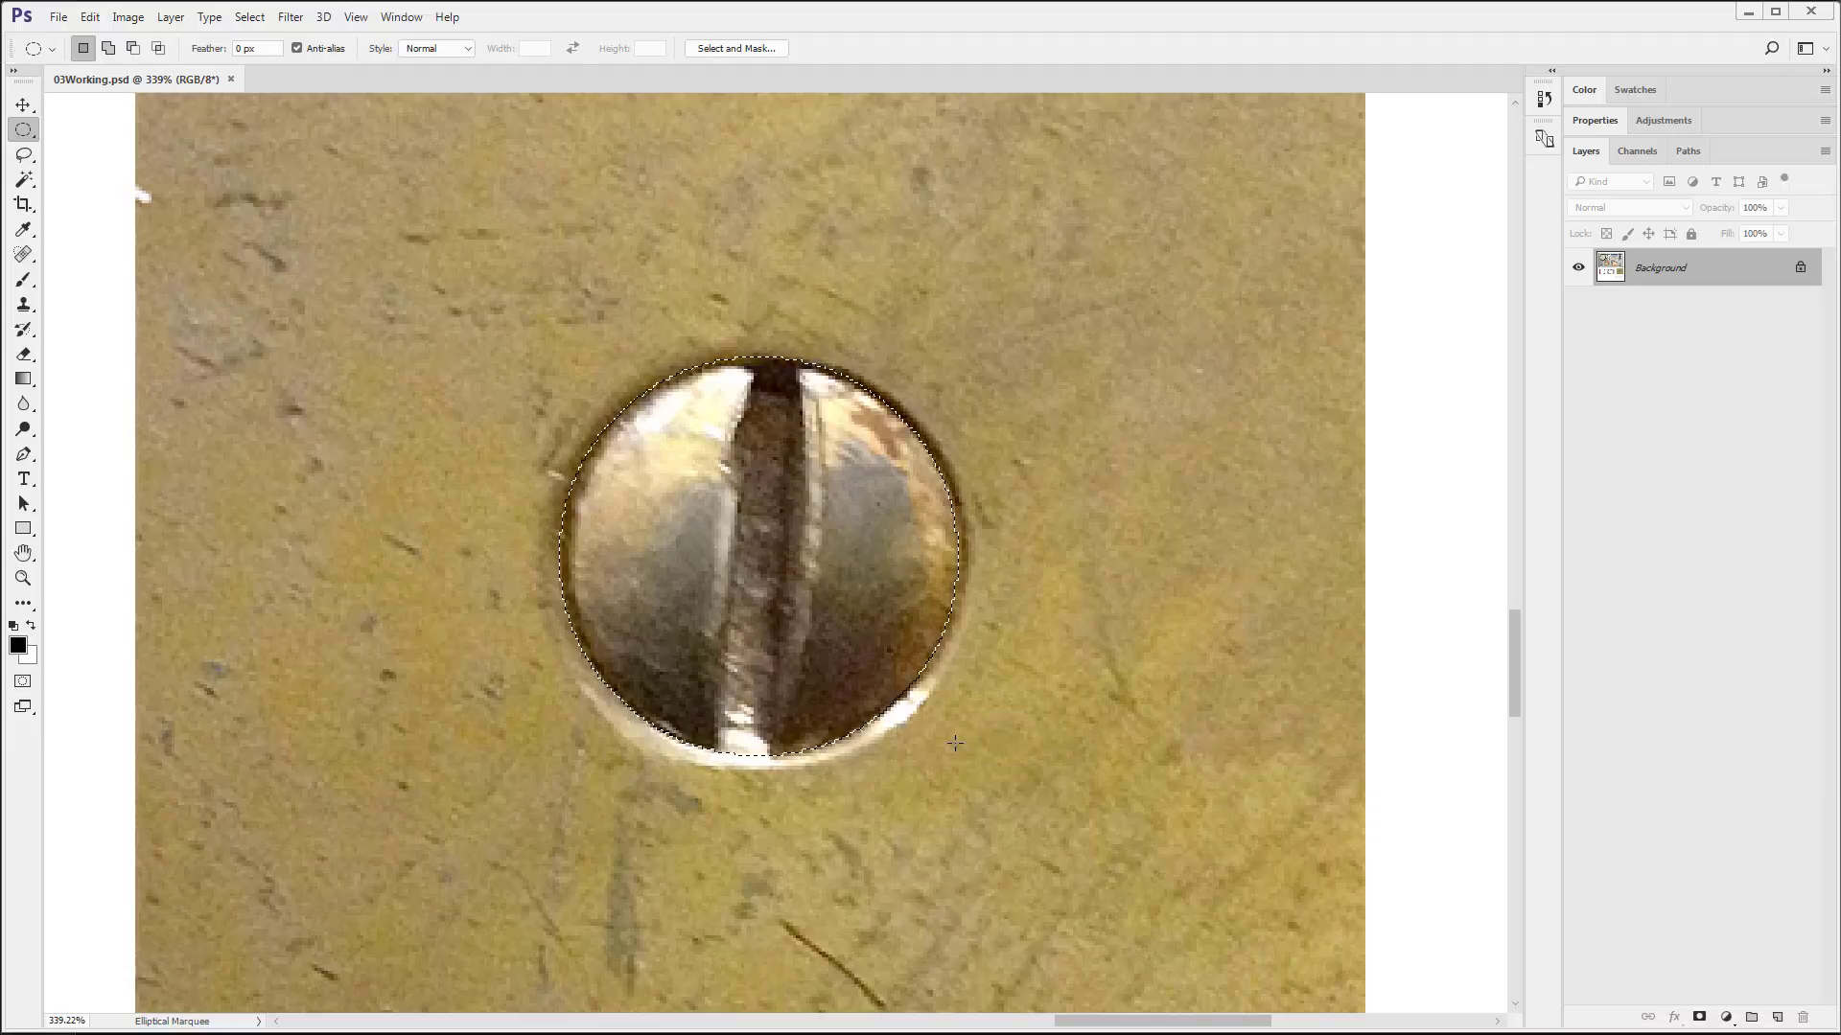
Move the selected screw head out of the brass plate onto the lower-right corner of the shadow box frame
{"action": "key", "text": "ctrl+0"}
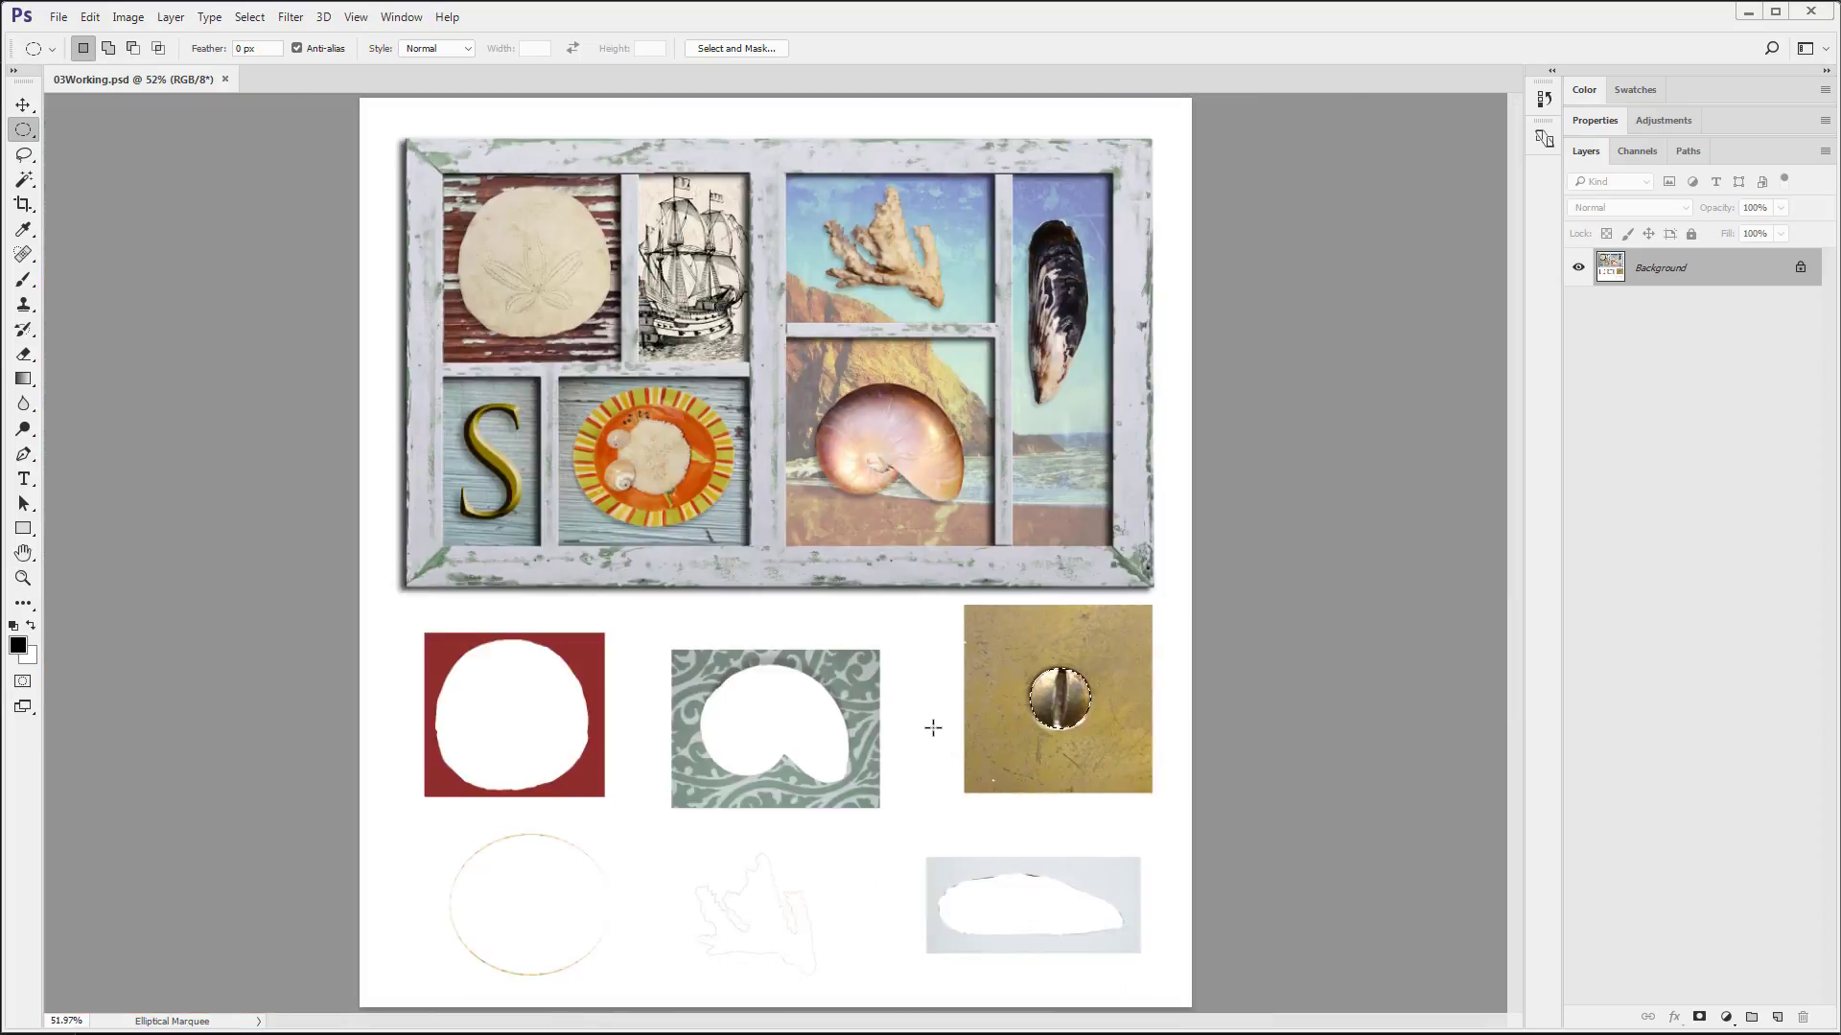
{"action": "key", "text": "v"}
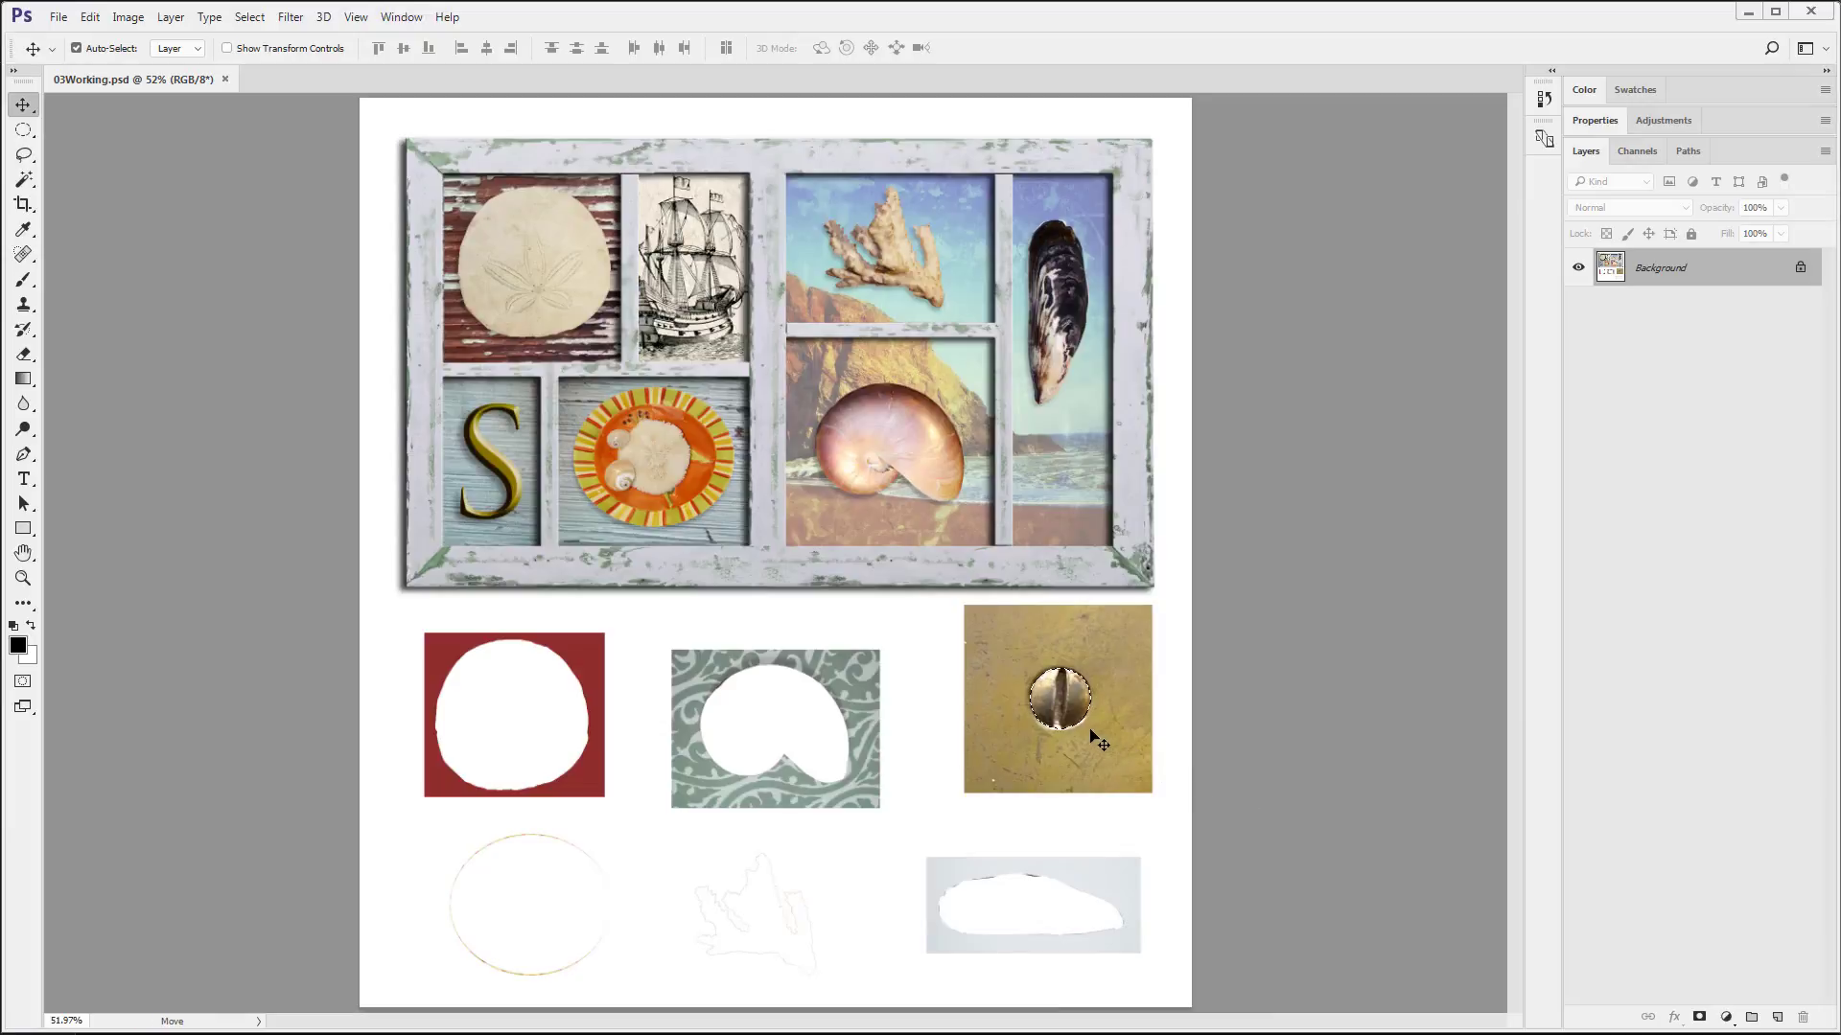
{"action": "left_click_drag", "start_coordinate": [1056, 712], "coordinate": [1120, 574]}
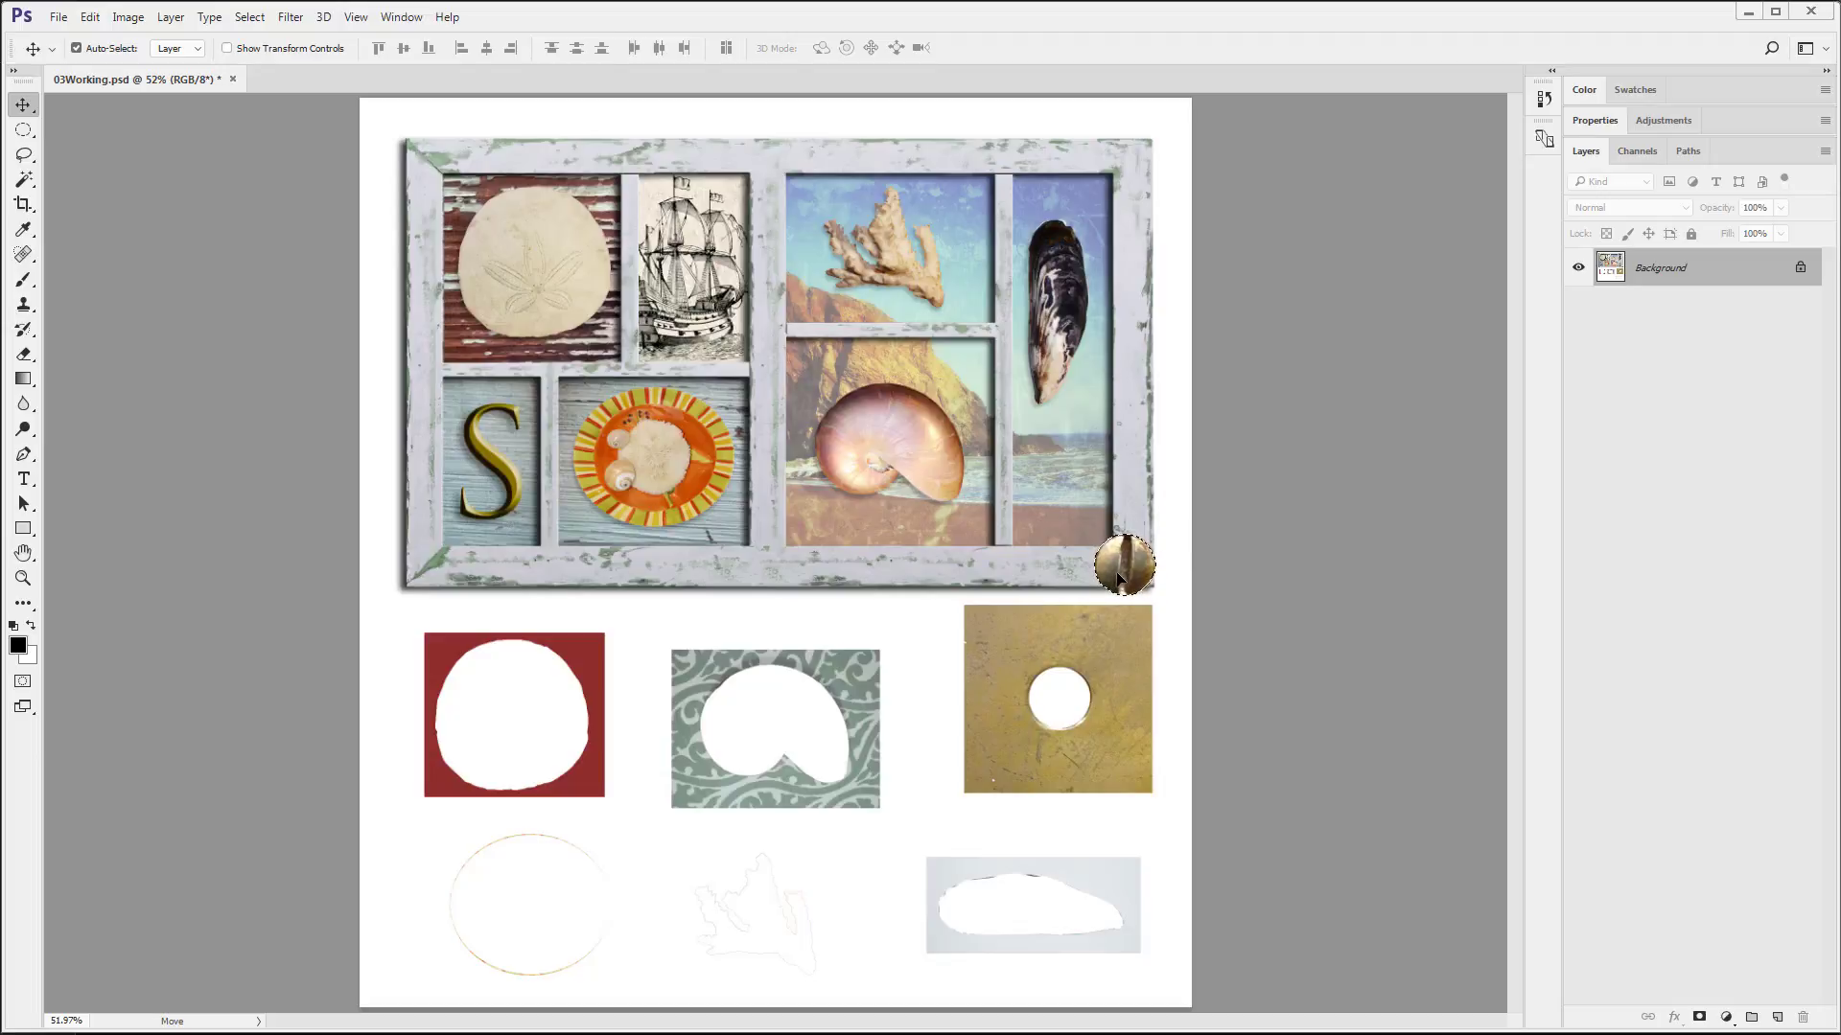
Scale the selected screw head proportionally to about 40%, roughly 0.163 in wide, and apply the transformation
{"action": "key", "text": "z"}
{"action": "left_click_drag", "start_coordinate": [1062, 515], "coordinate": [1181, 621]}
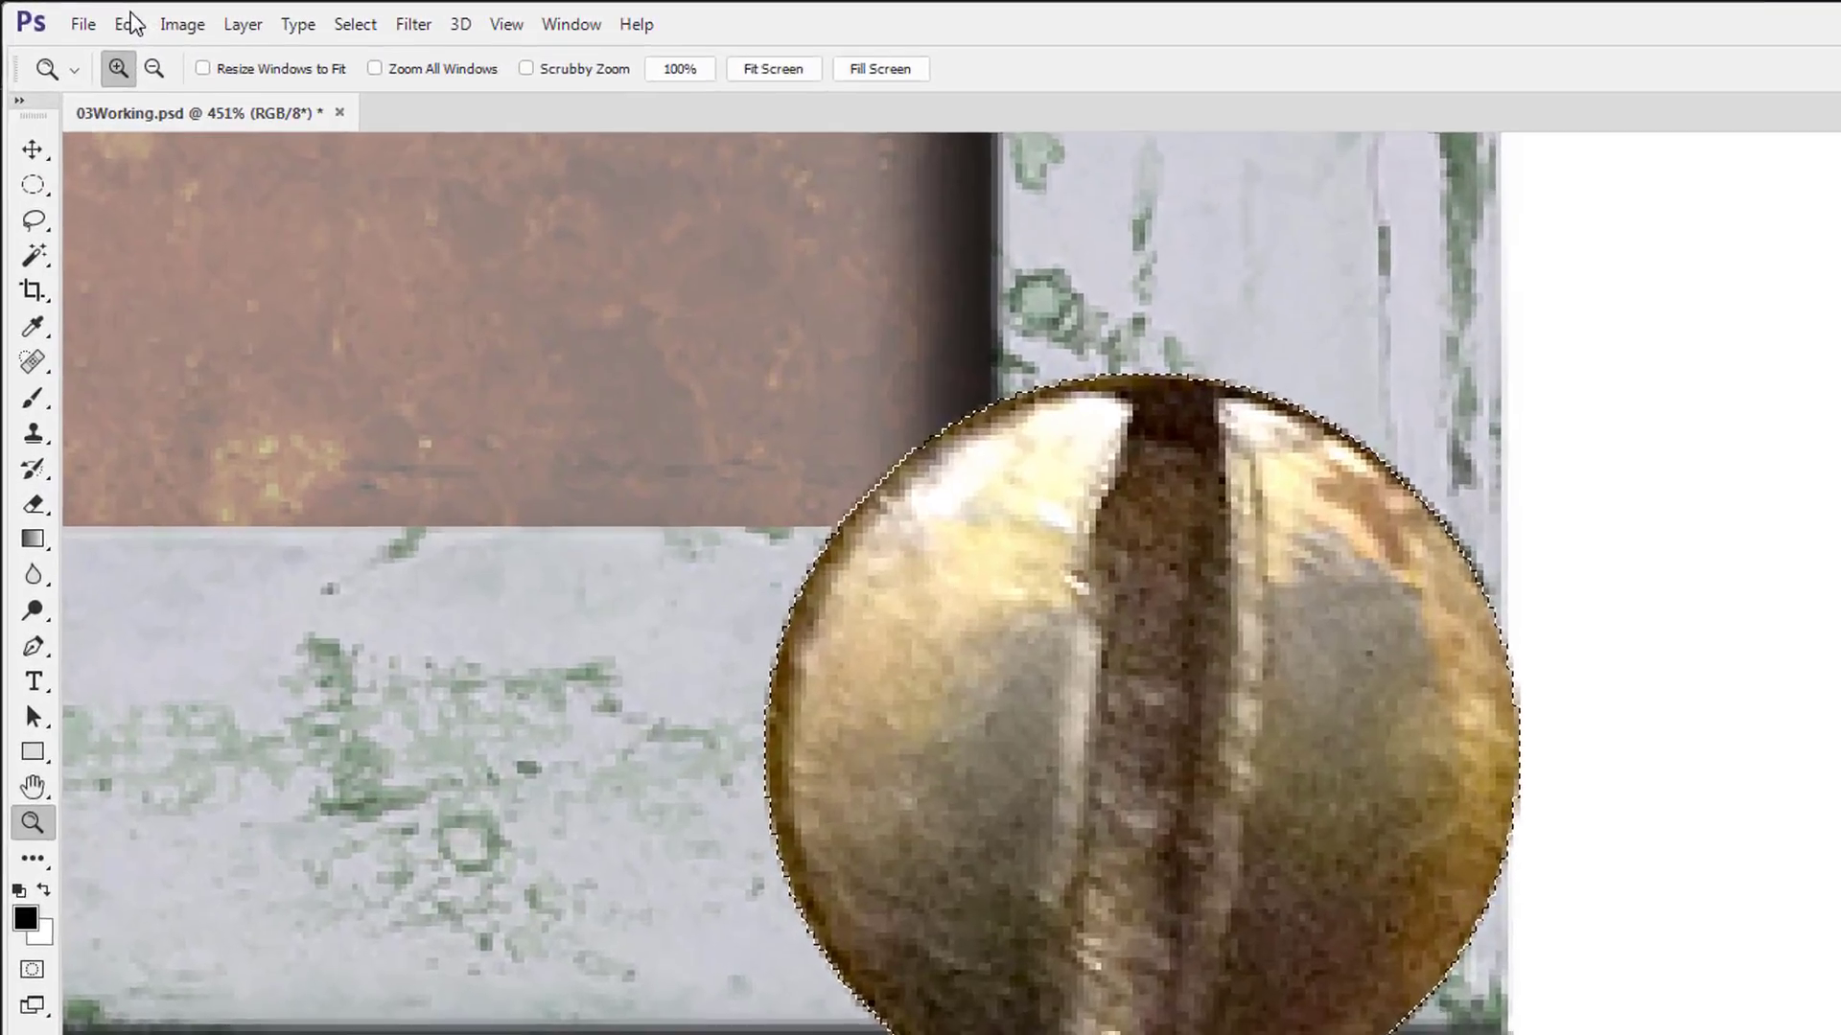
{"action": "left_click", "coordinate": [130, 24]}
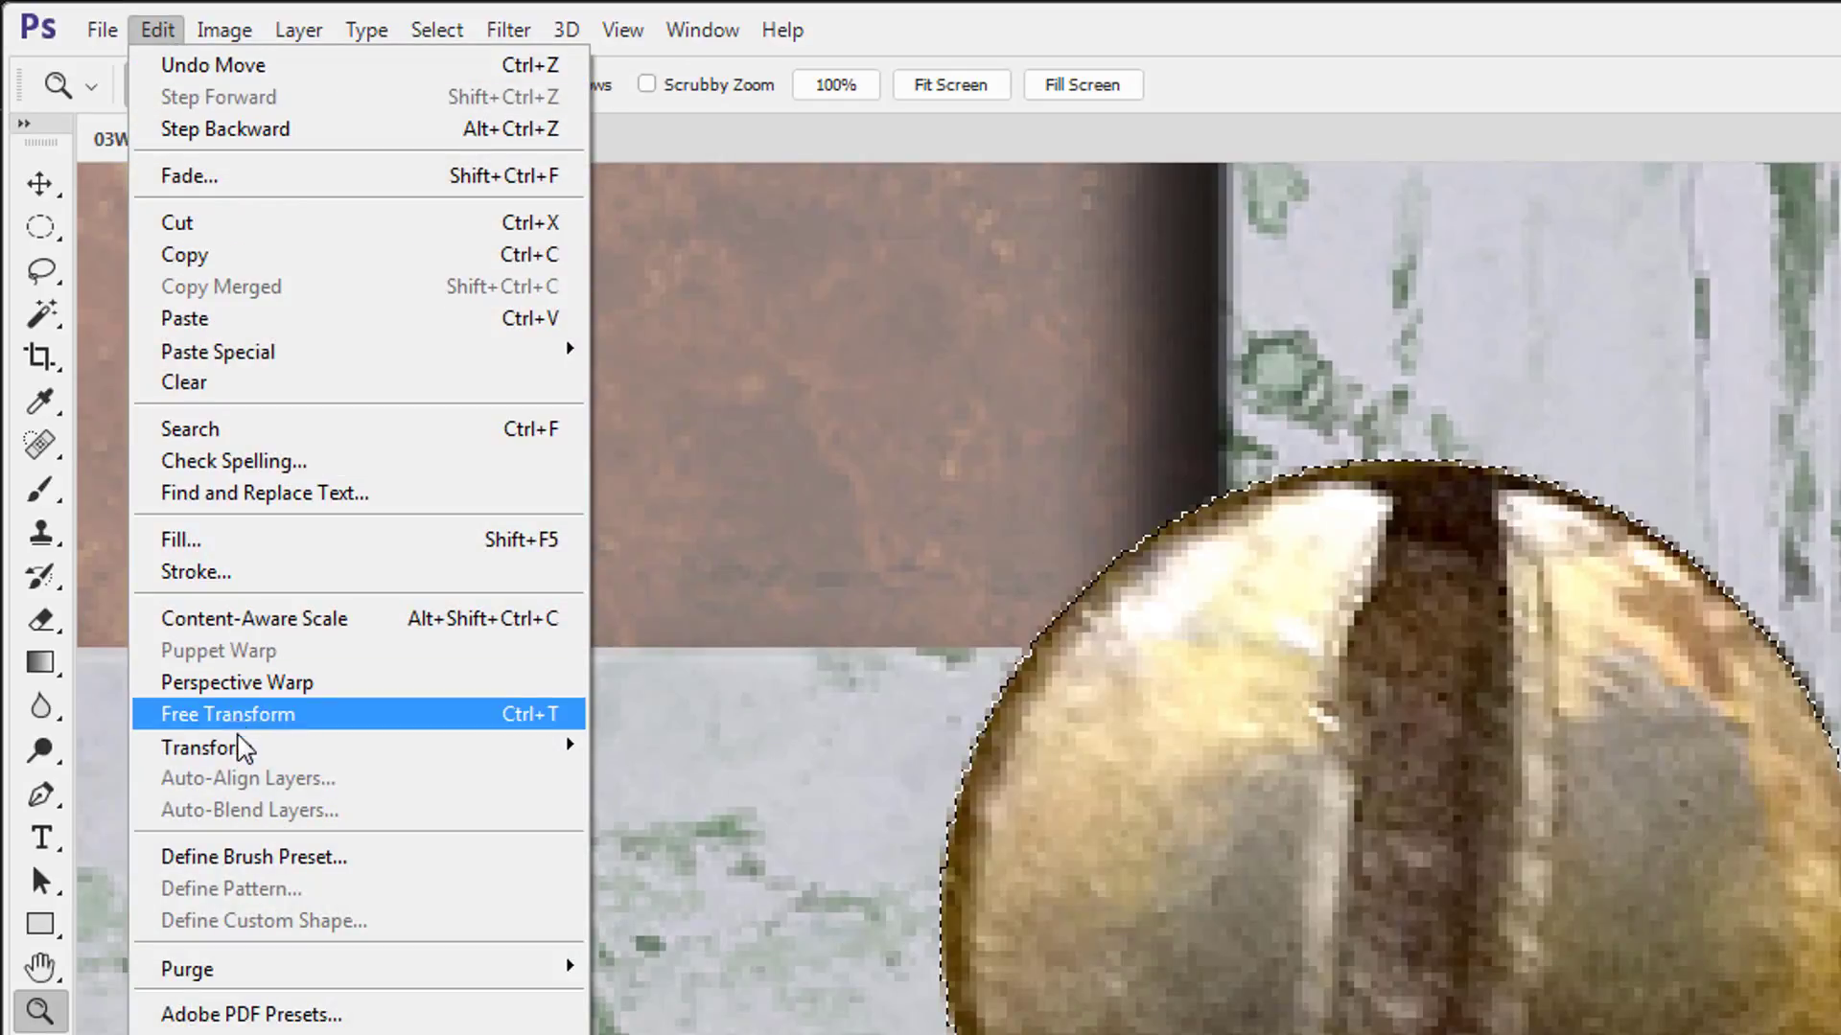
{"action": "mouse_move", "coordinate": [575, 746]}
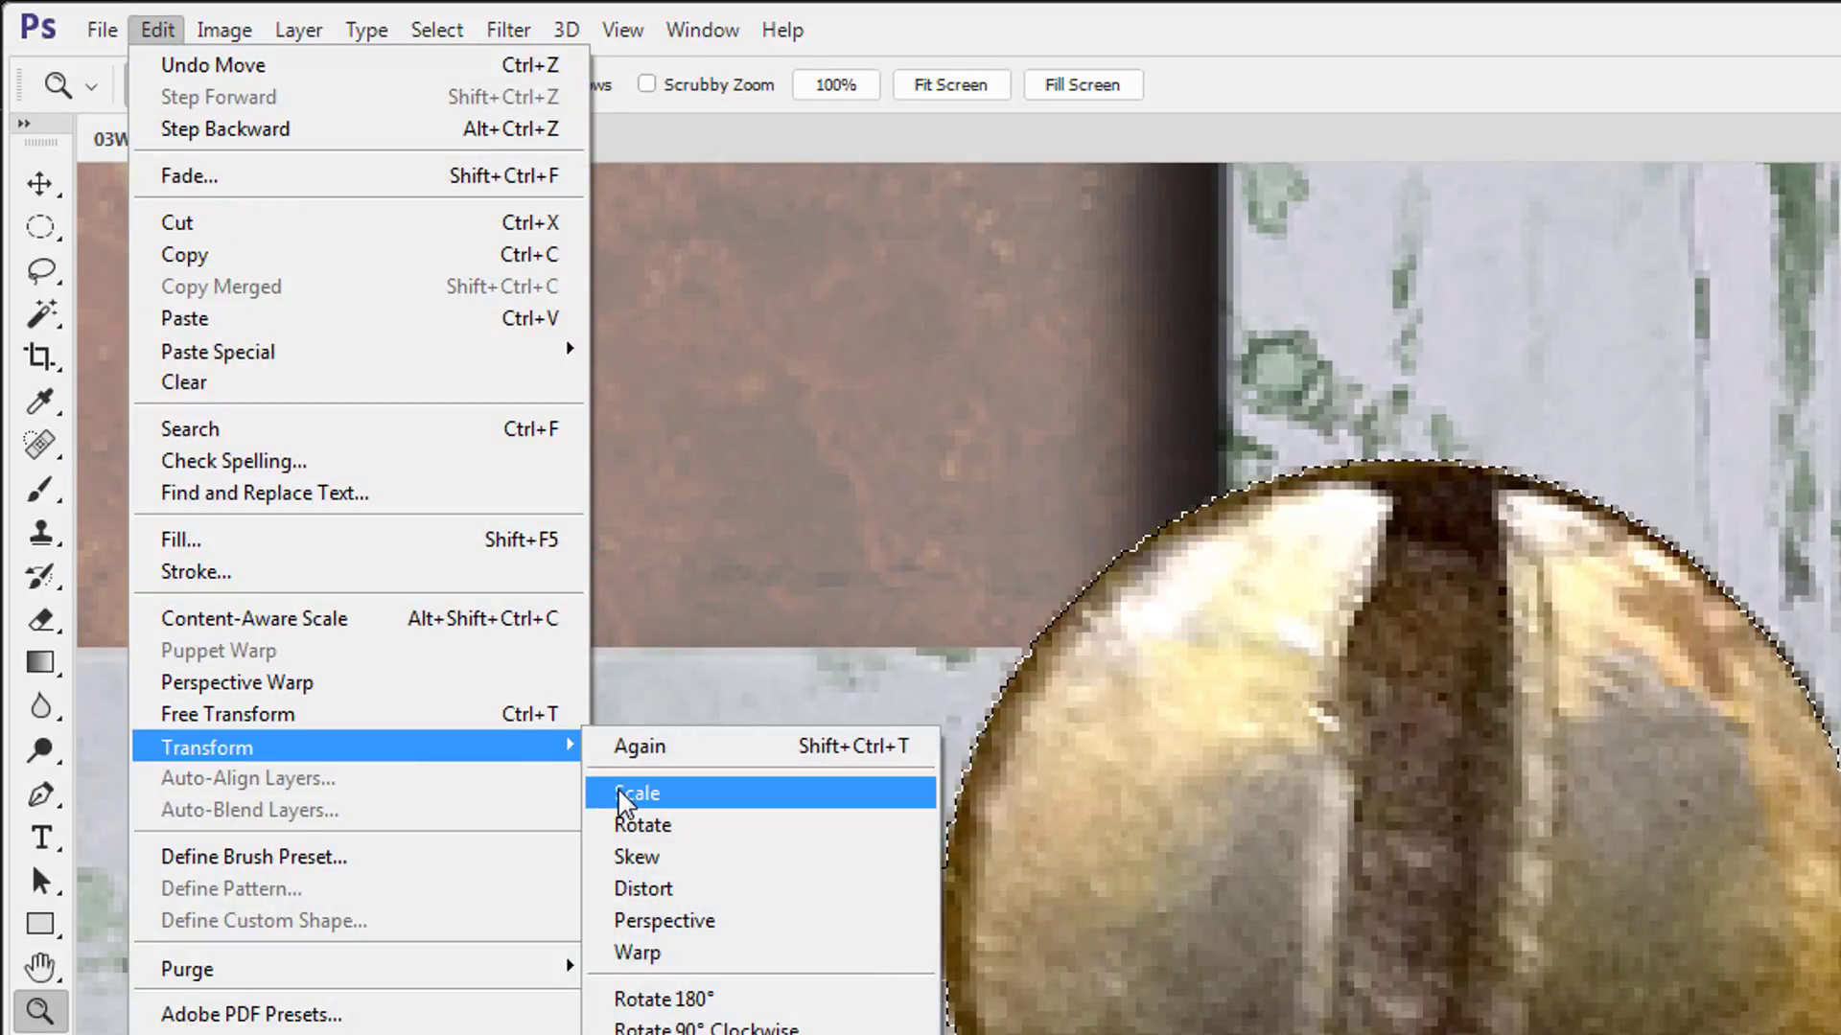
{"action": "left_click", "coordinate": [618, 793]}
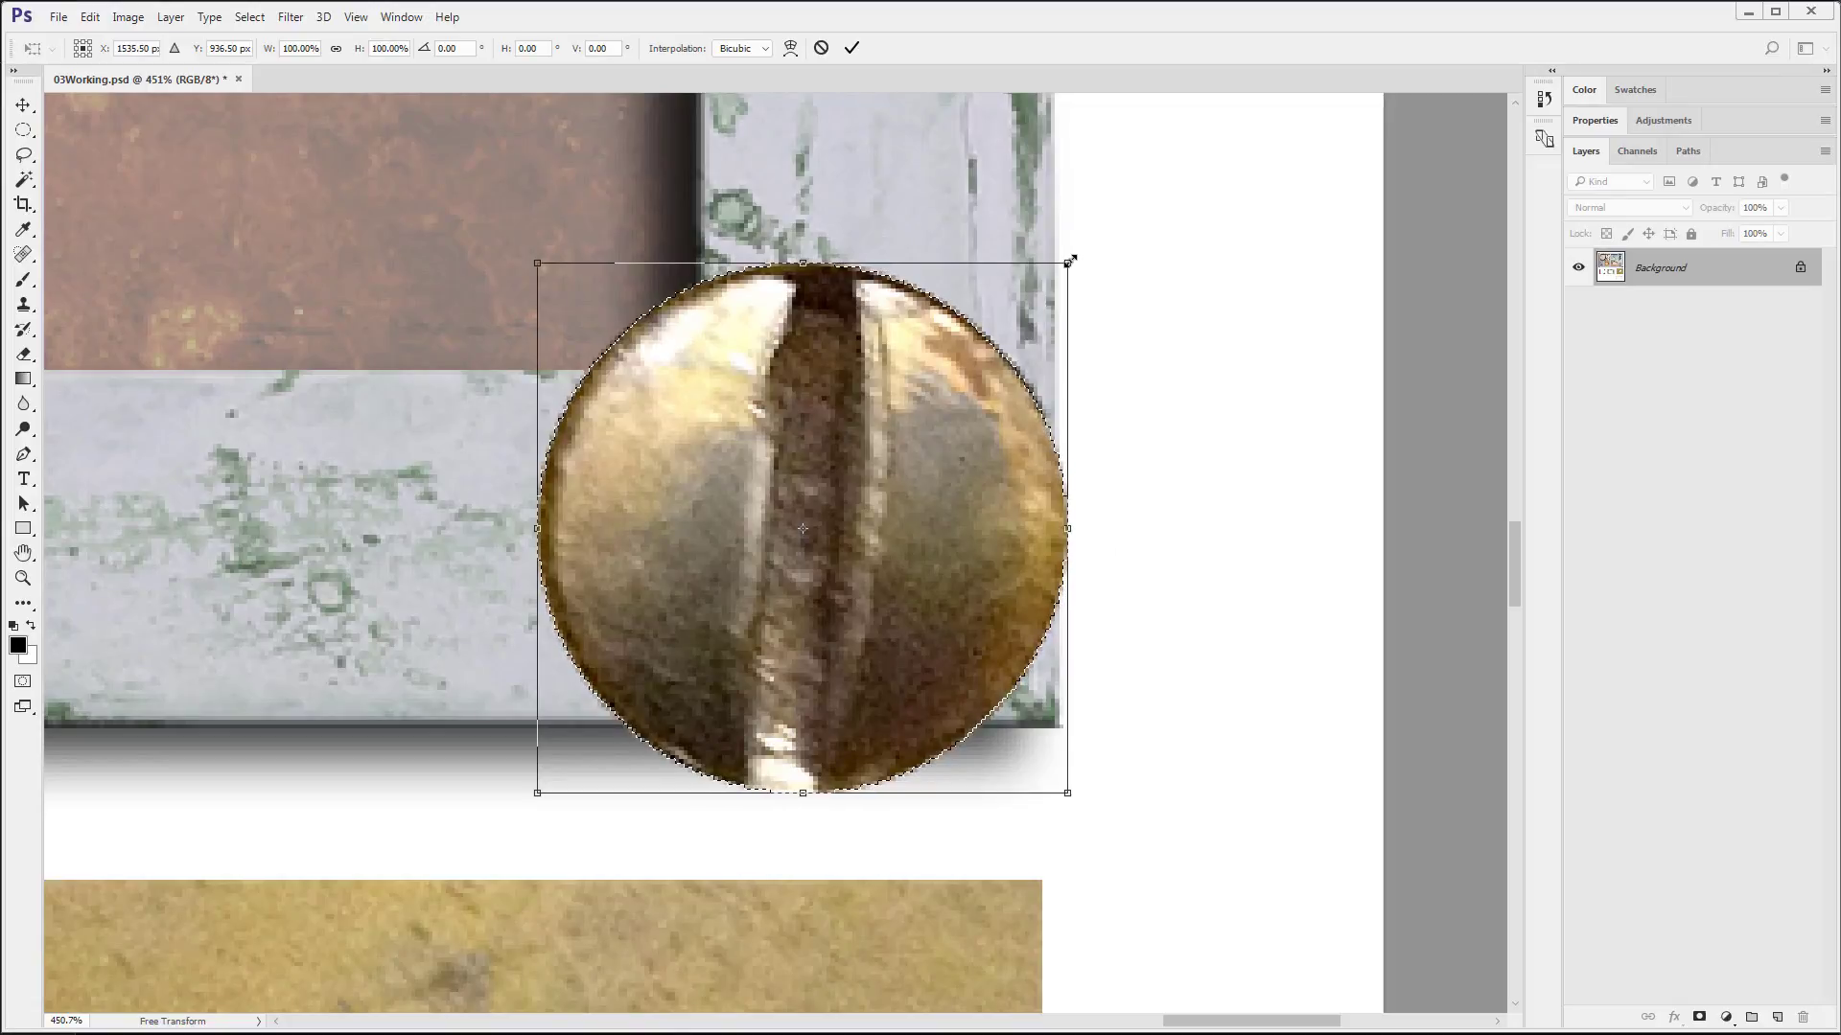
{"action": "left_click_drag", "start_coordinate": [1068, 260], "coordinate": [882, 416]}
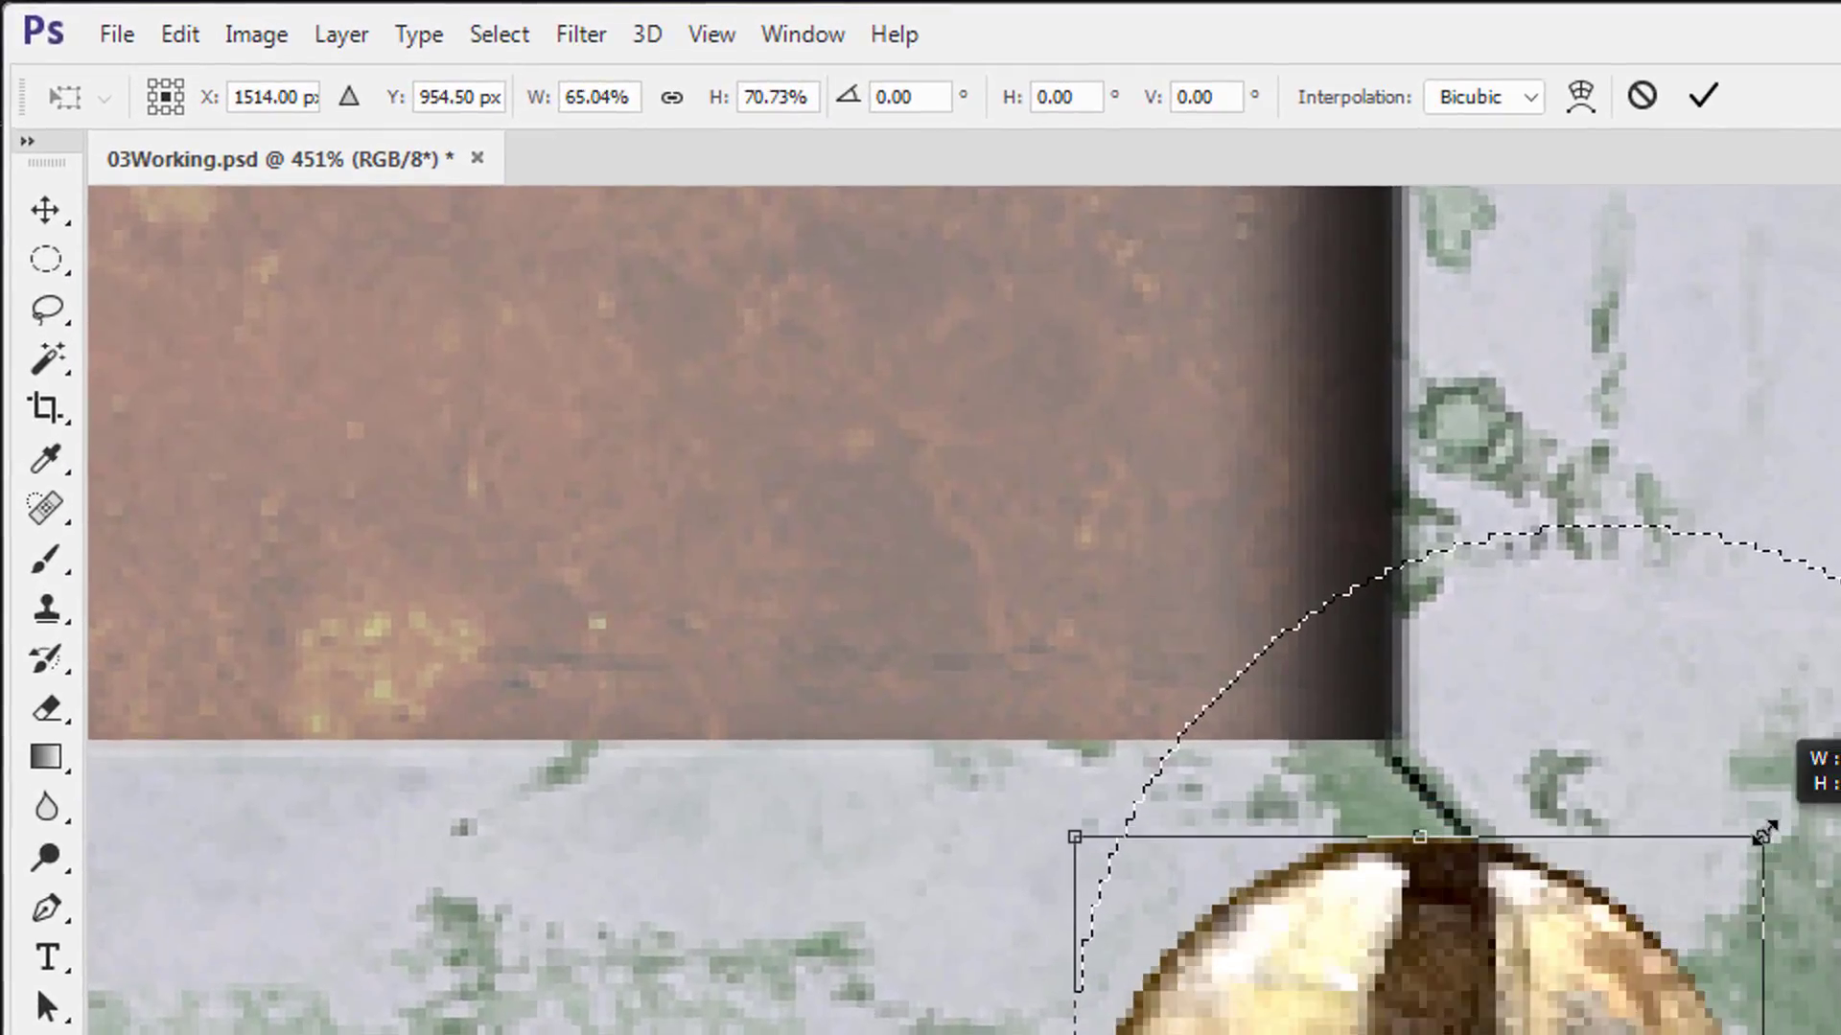
{"action": "left_click_drag", "start_coordinate": [1764, 833], "coordinate": [1501, 1007]}
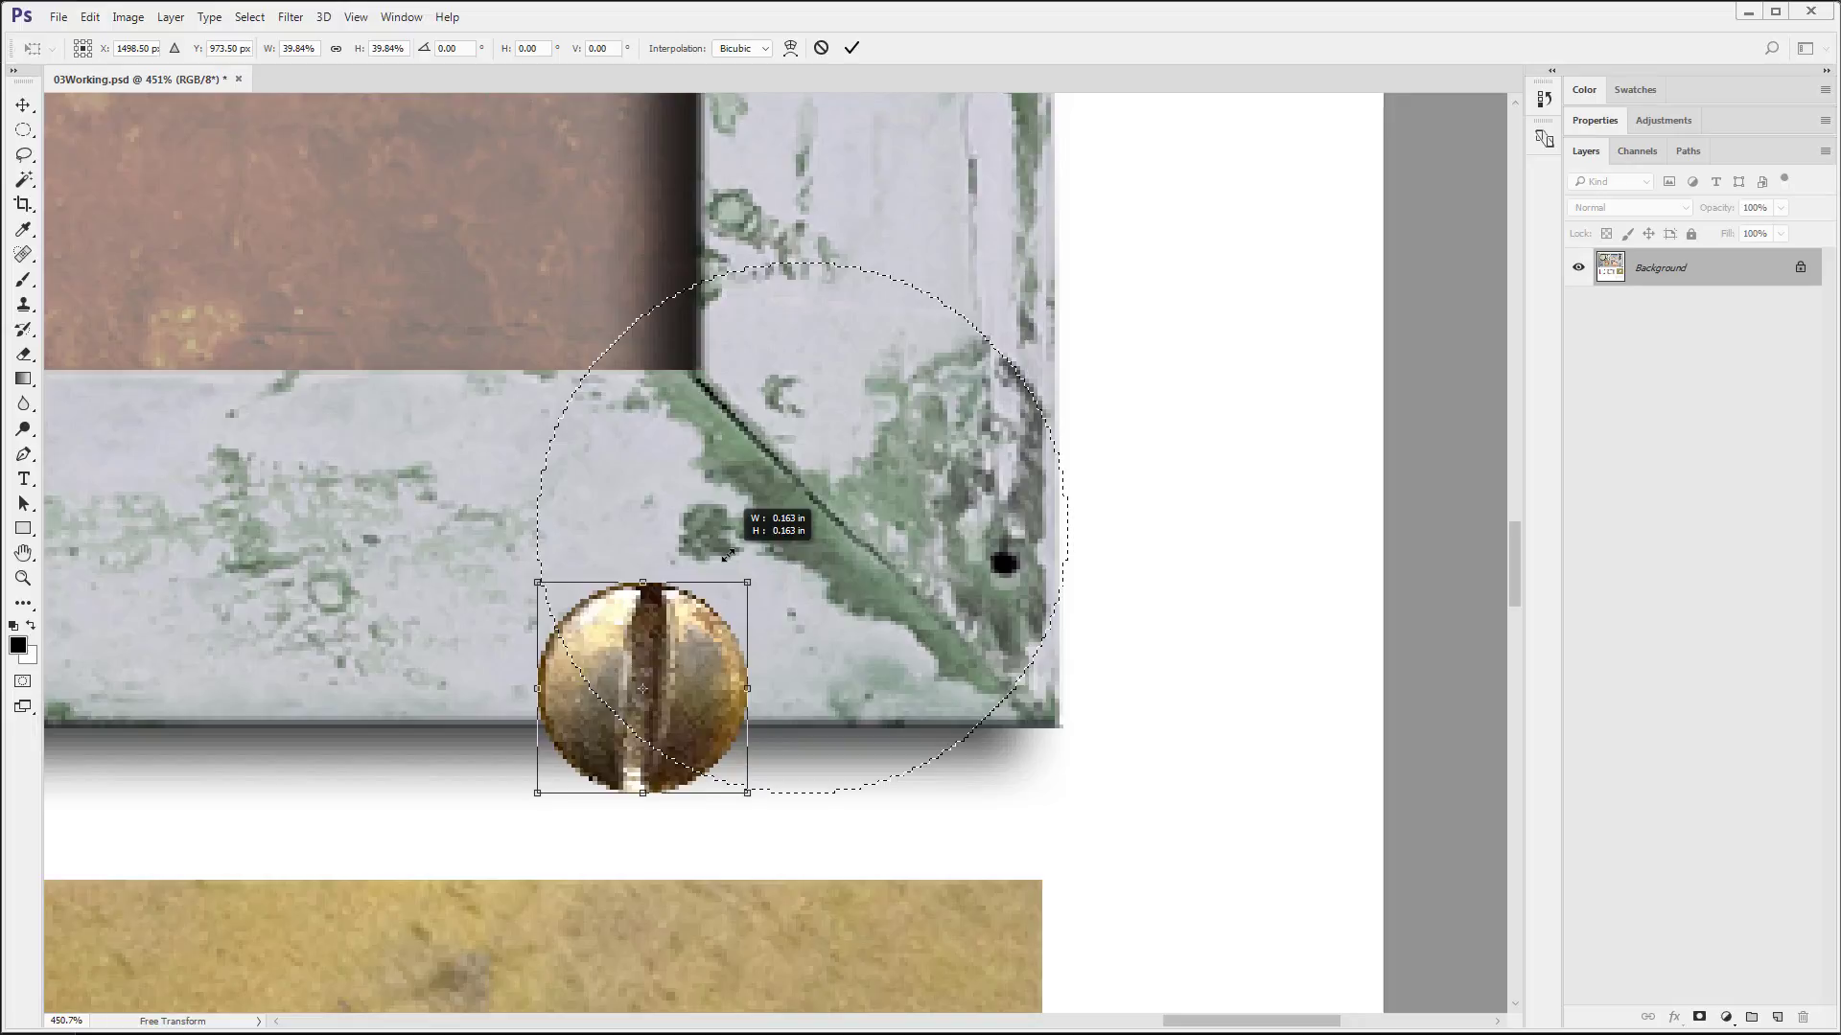
{"action": "left_click_drag", "start_coordinate": [727, 555], "coordinate": [727, 555]}
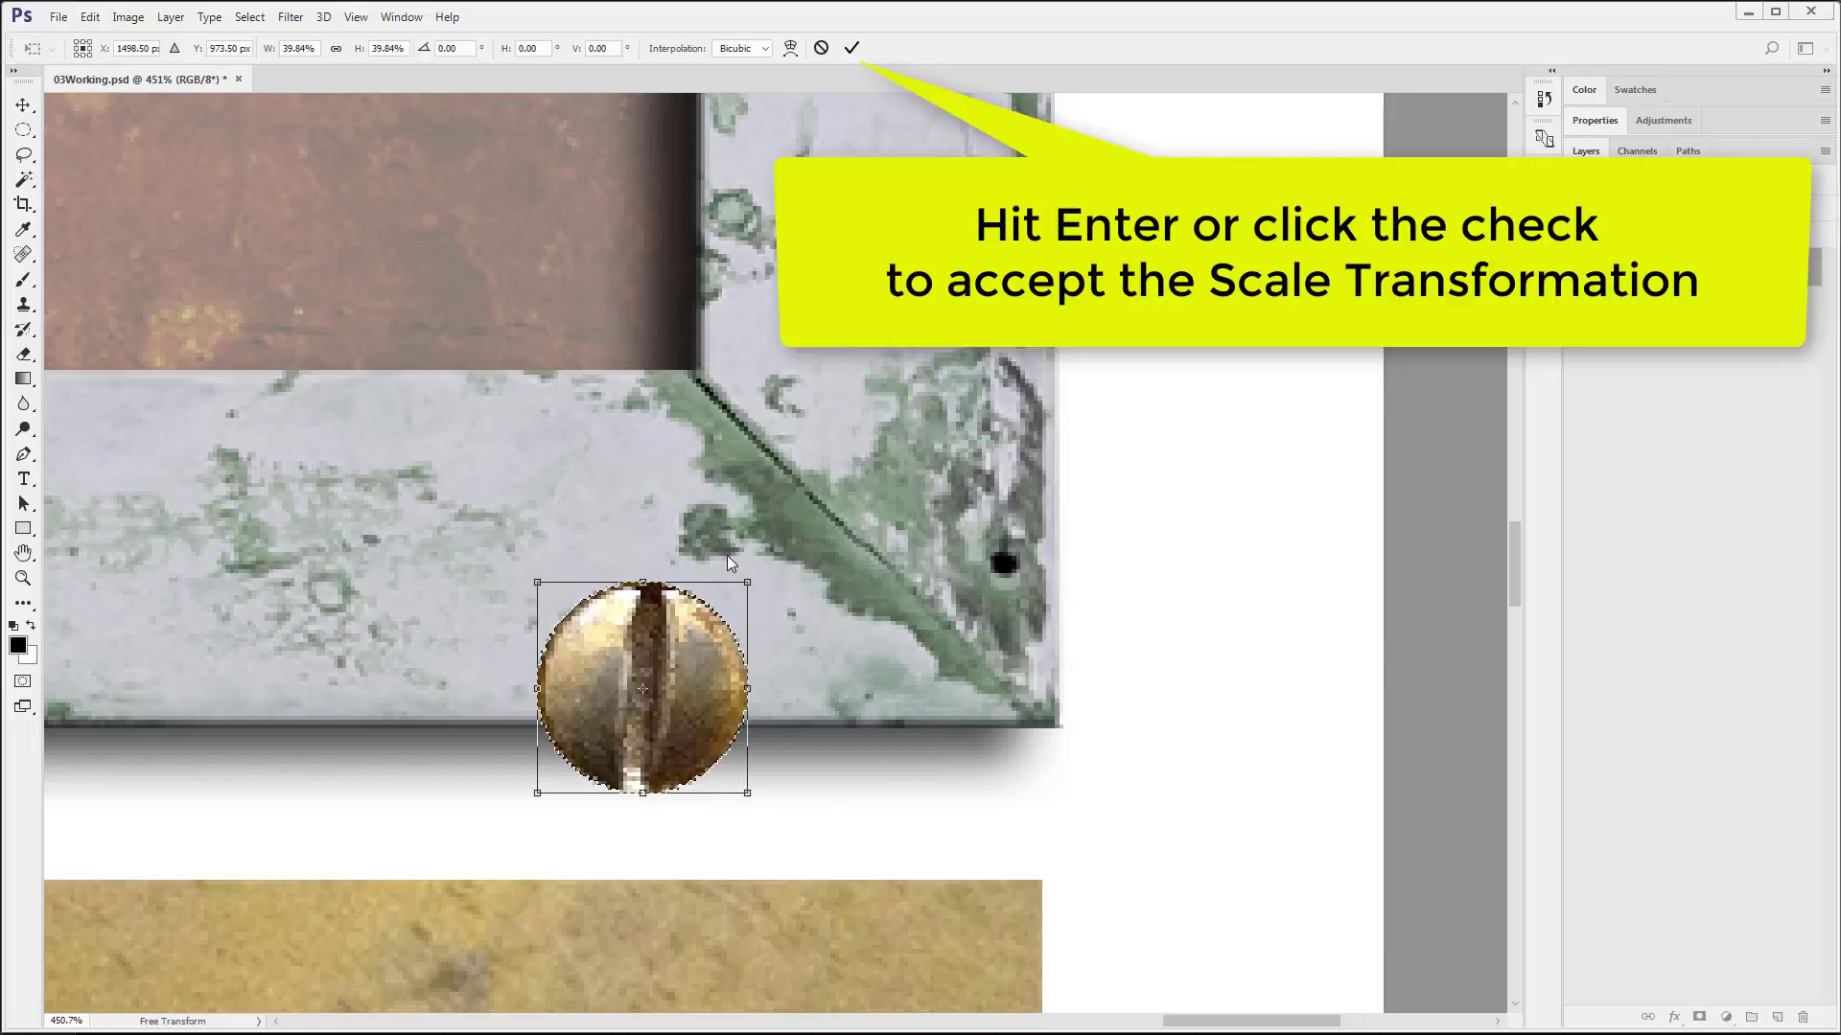
{"action": "key", "text": "Return"}
Move the scaled screw up onto the diagonal joint in the frame's lower-right corner and save the document
{"action": "key", "text": "z"}
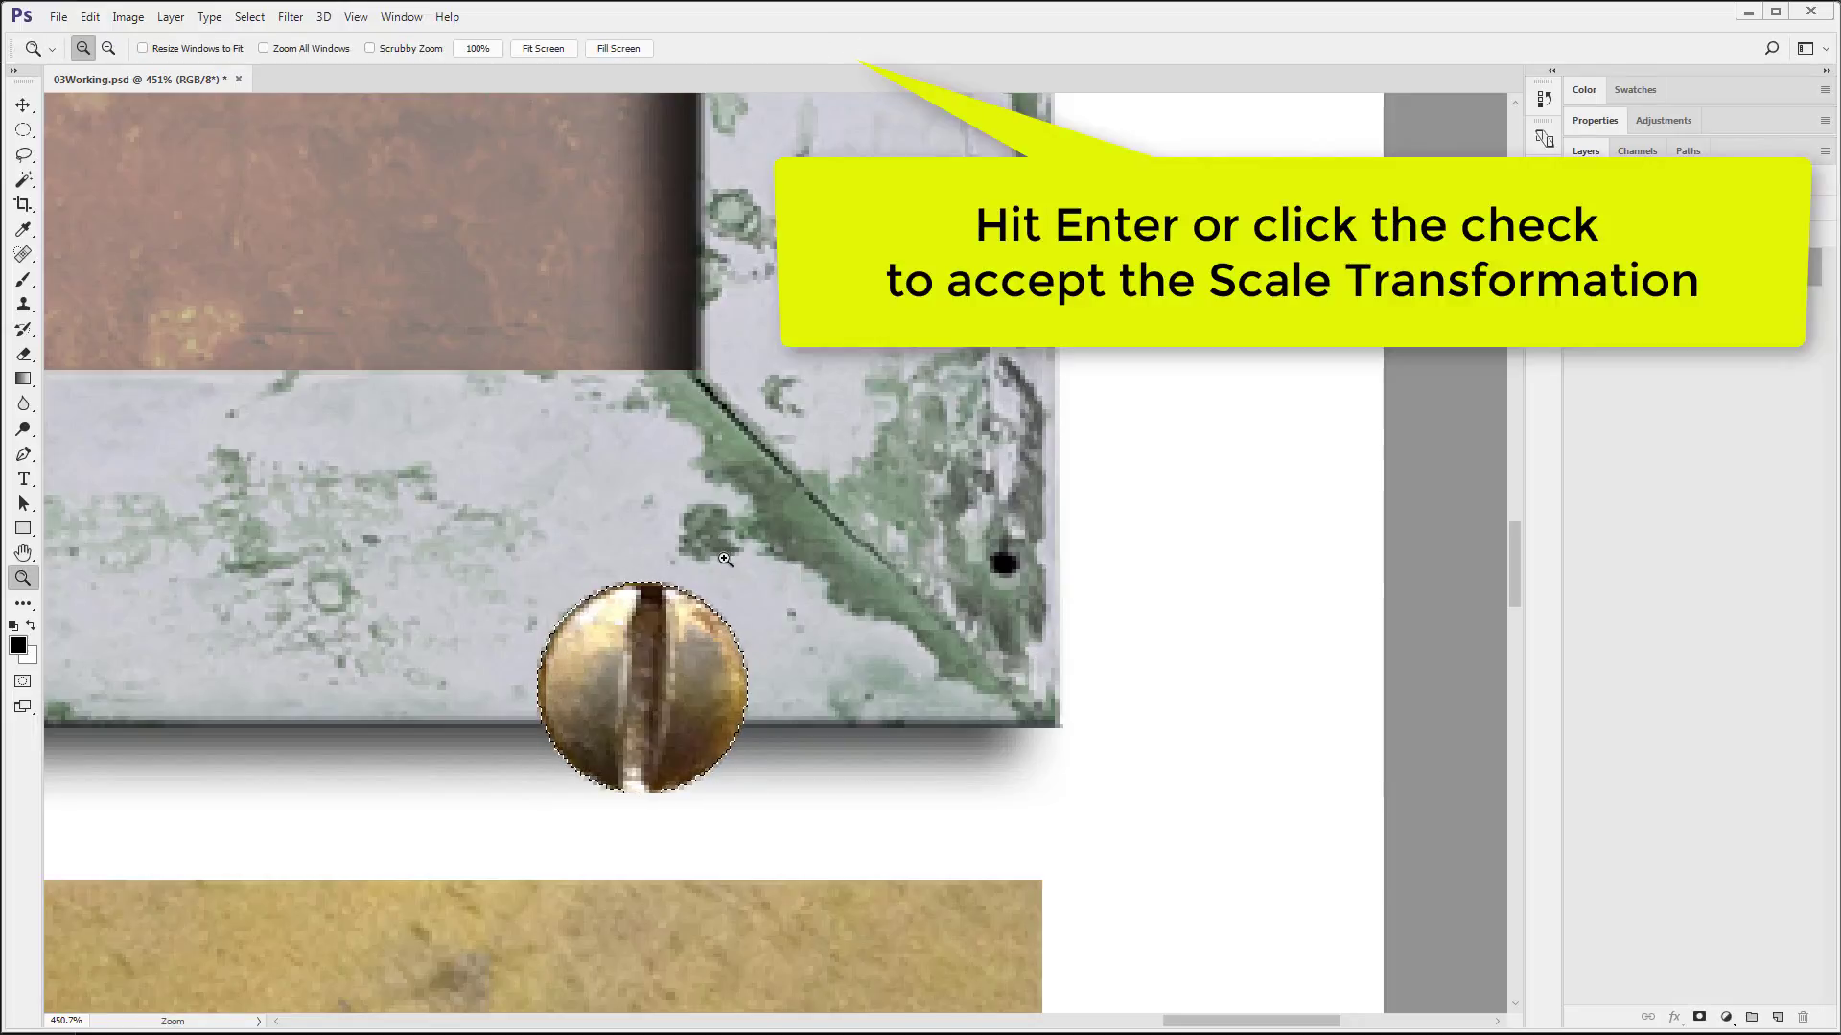
{"action": "key", "text": "v"}
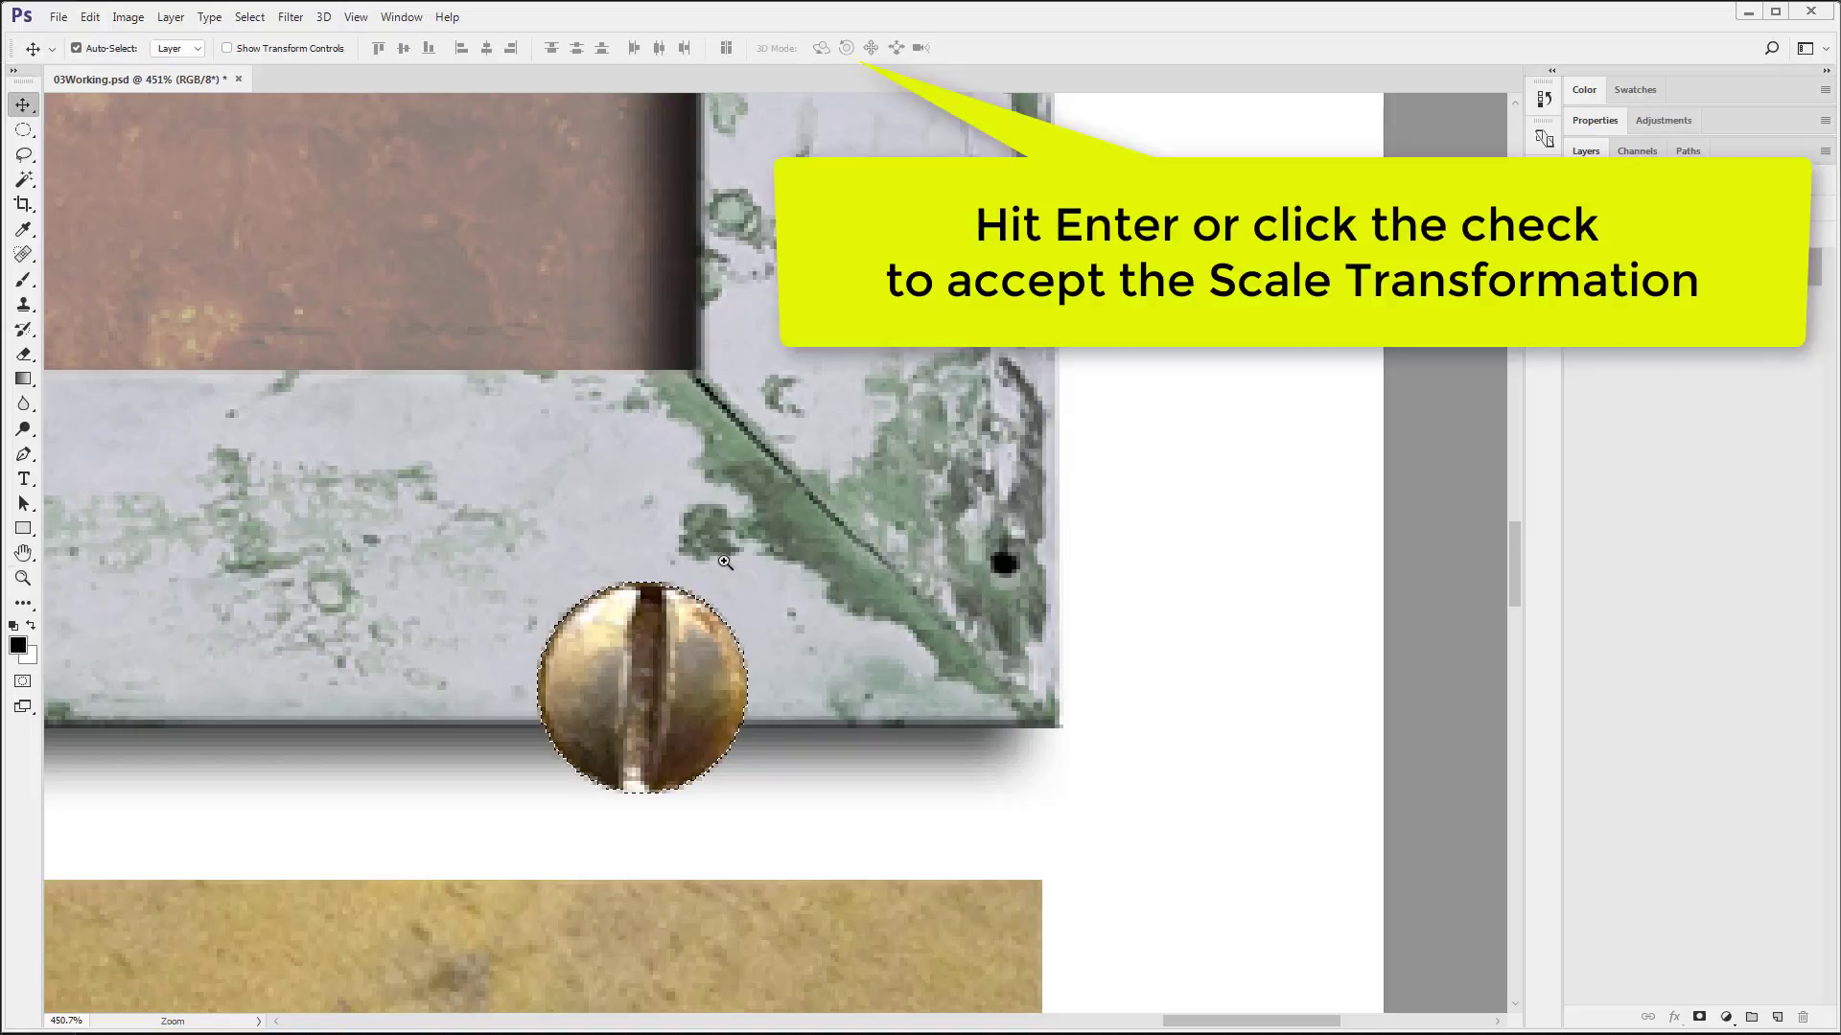
{"action": "left_click_drag", "start_coordinate": [696, 658], "coordinate": [871, 514]}
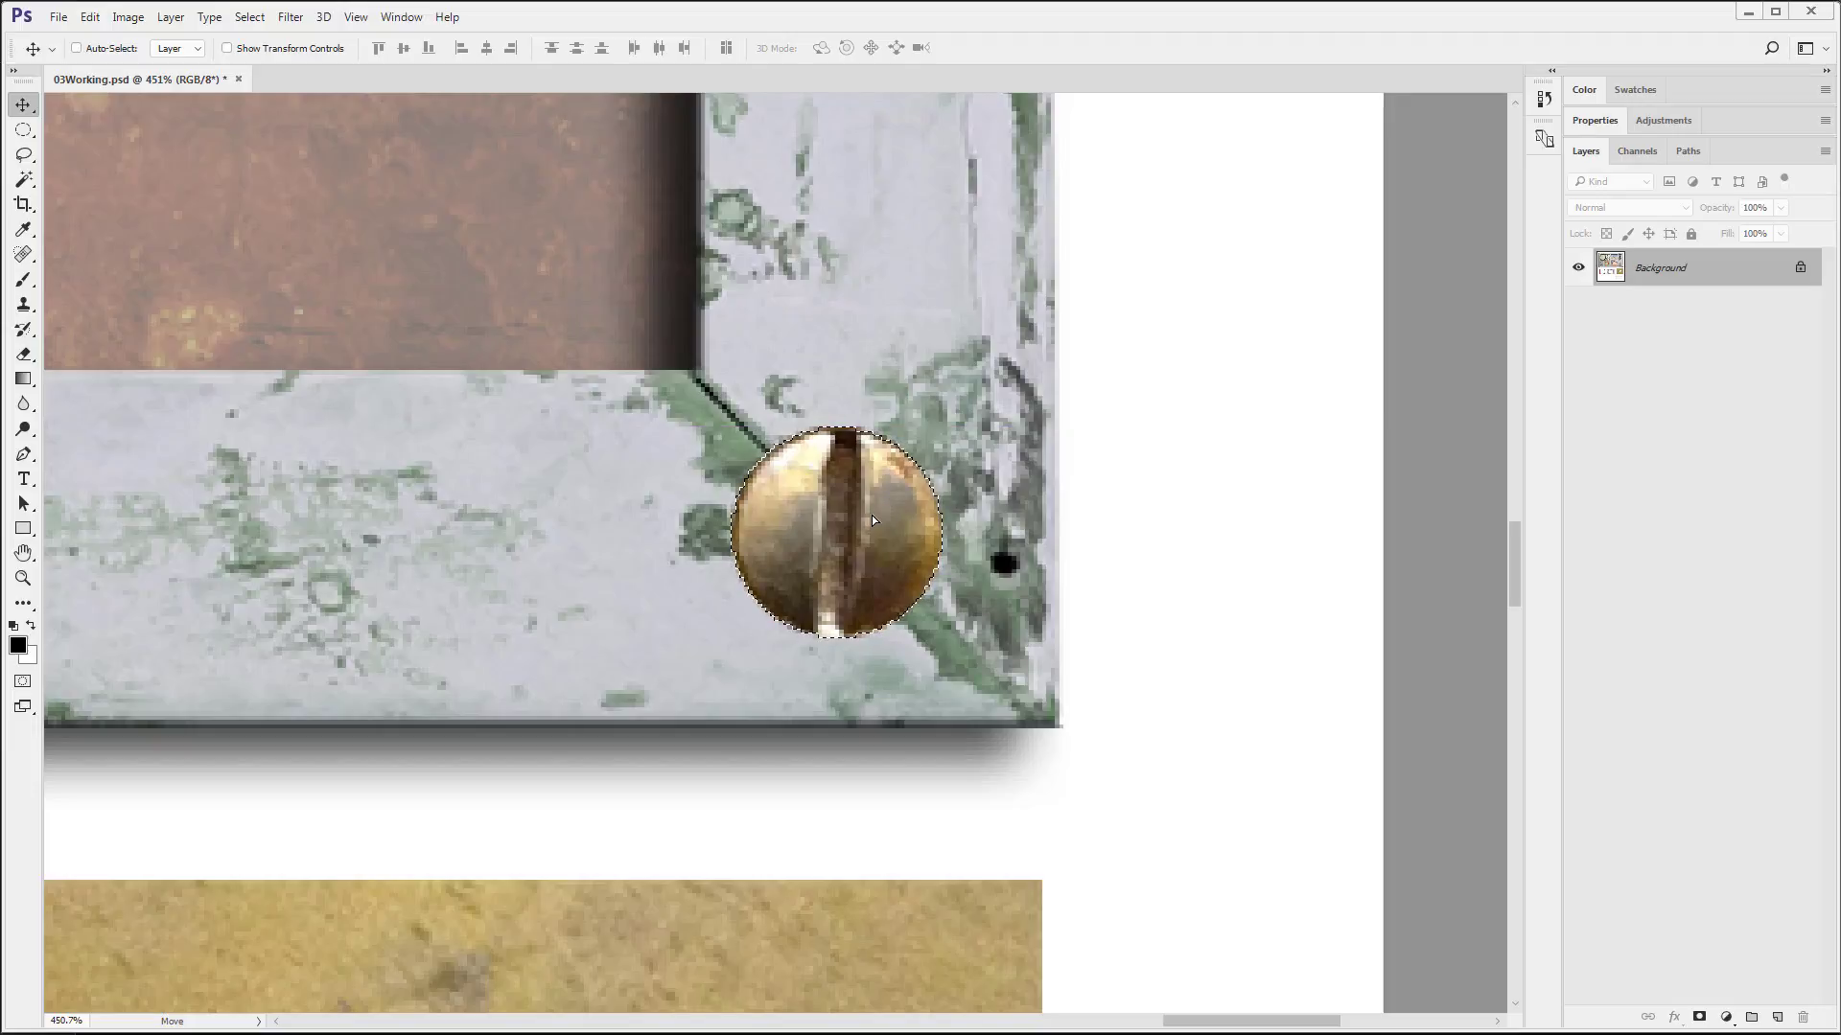
{"action": "key", "text": "ctrl+0"}
{"action": "key", "text": "ctrl+s"}
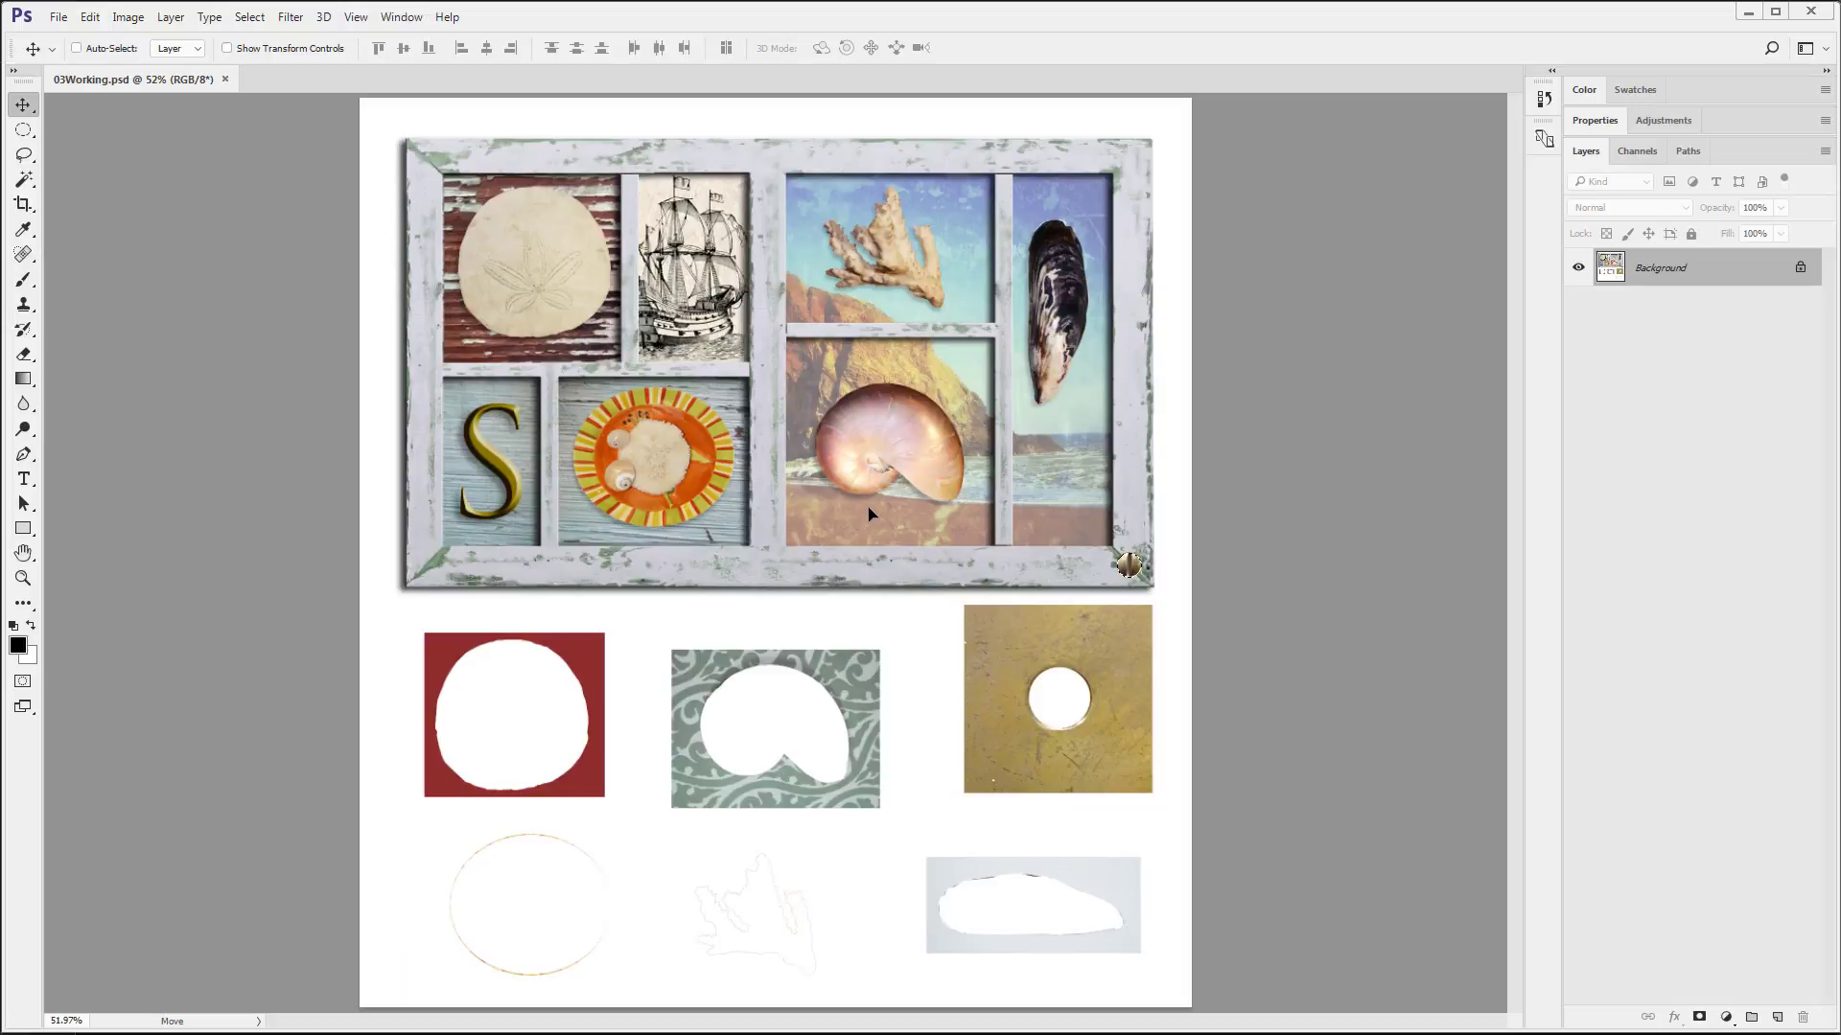
Duplicate the selected screw straight up about 2.68 in to the frame's upper-right corner
{"action": "key", "text": "ctrl"}
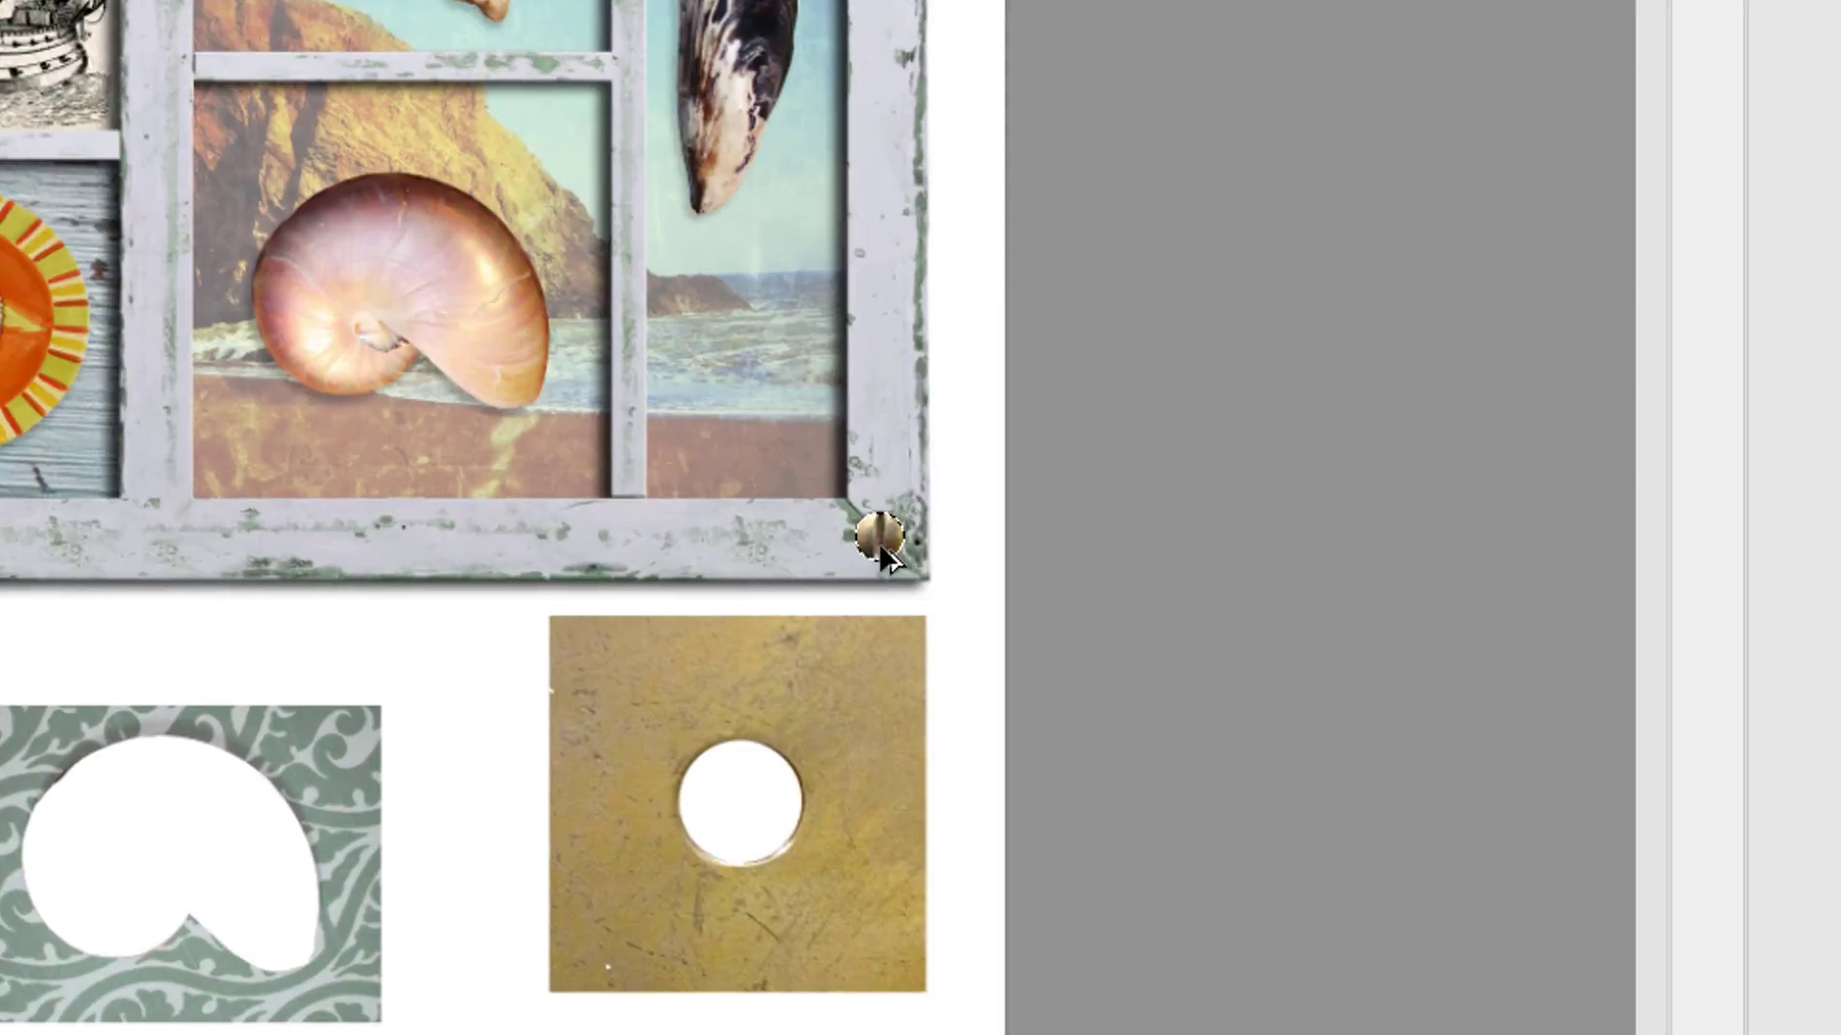
{"action": "left_click_drag", "start_coordinate": [883, 551], "coordinate": [870, 347]}
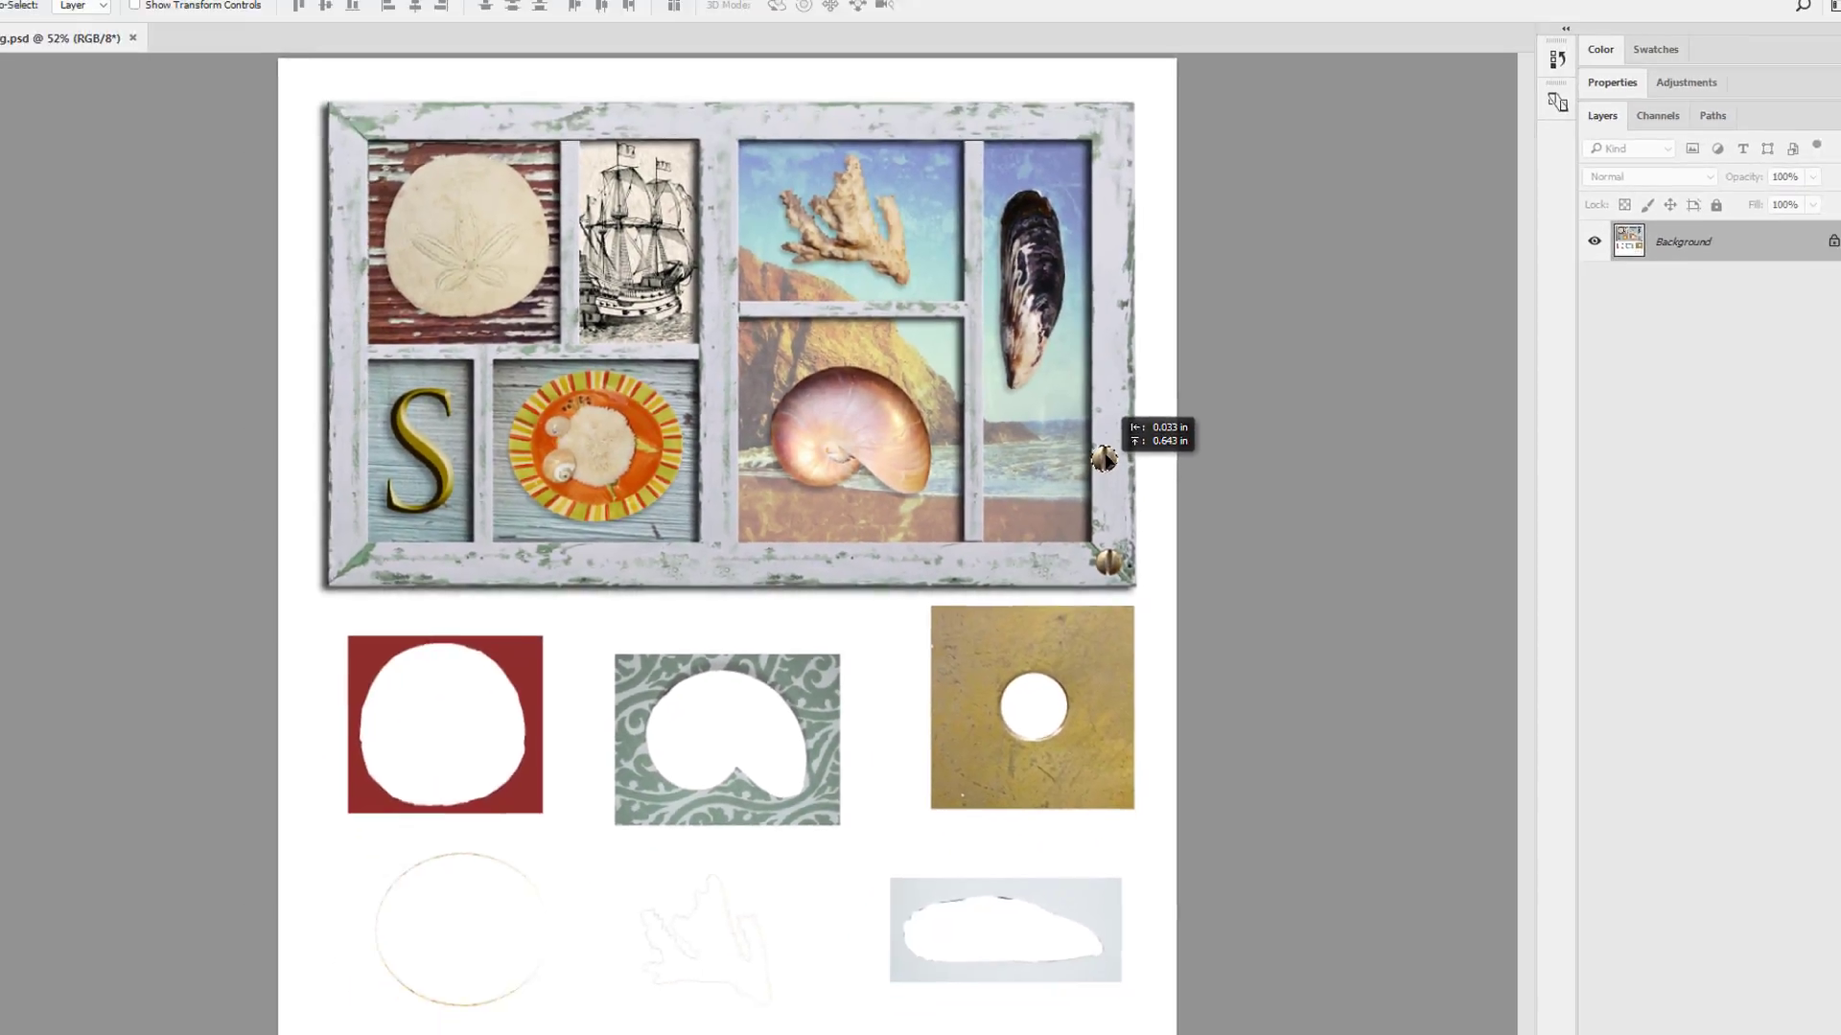
{"action": "left_click_drag", "start_coordinate": [1104, 459], "coordinate": [1129, 165]}
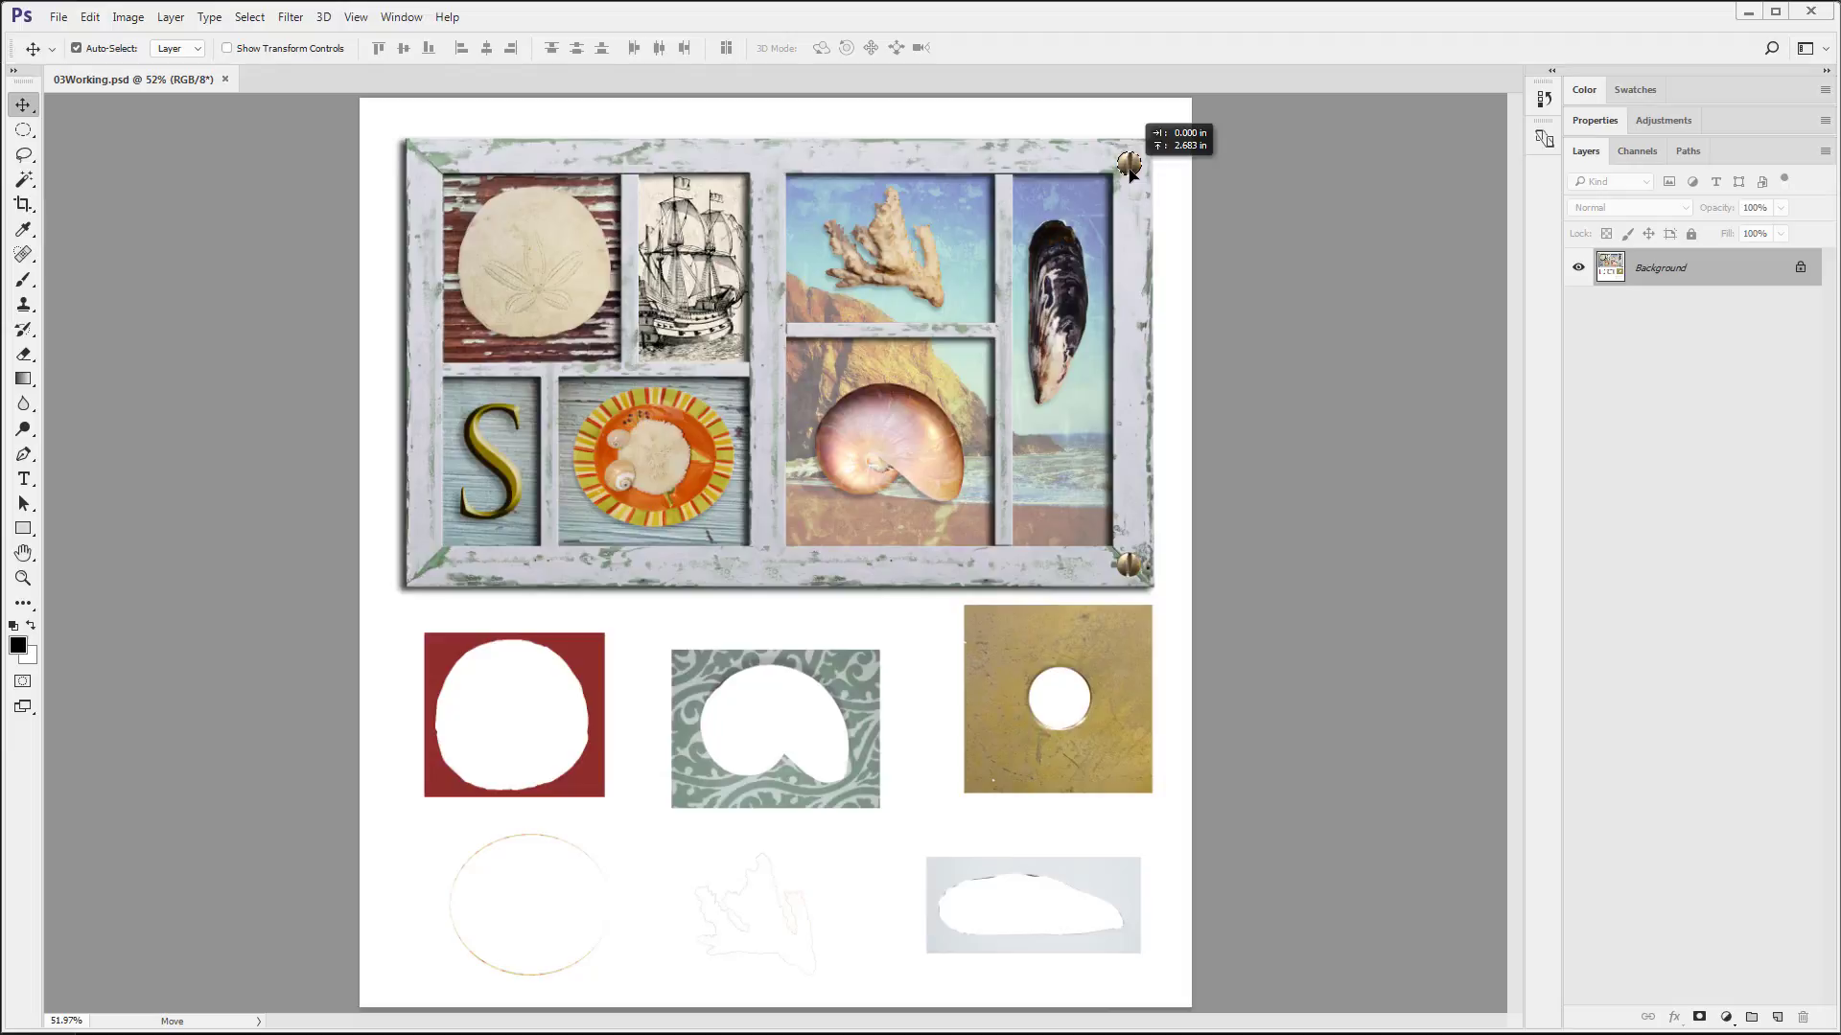
{"action": "left_click_drag", "start_coordinate": [1128, 167], "coordinate": [1130, 168]}
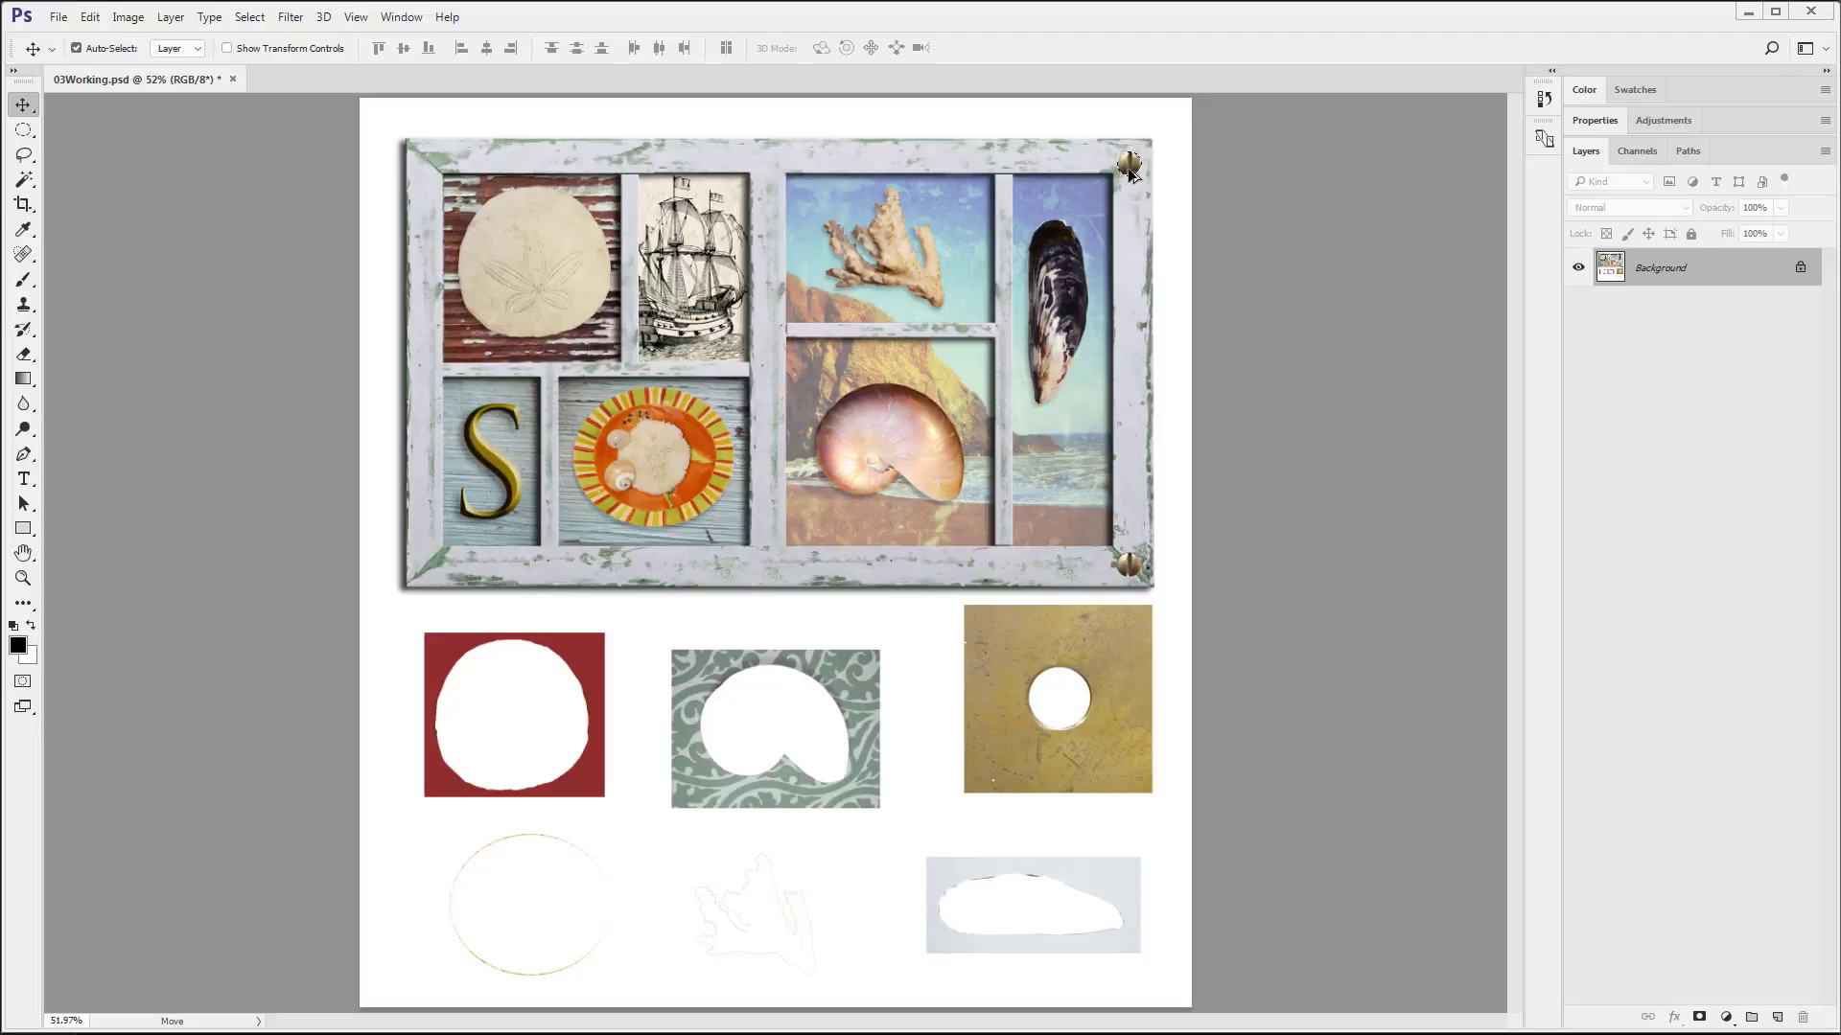
Duplicate the screw straight across to the frame's upper-left corner and down about 2.68 in to its lower-left corner, and save the document
{"action": "left_click_drag", "start_coordinate": [1129, 170], "coordinate": [427, 164]}
{"action": "left_click_drag", "start_coordinate": [427, 164], "coordinate": [415, 570]}
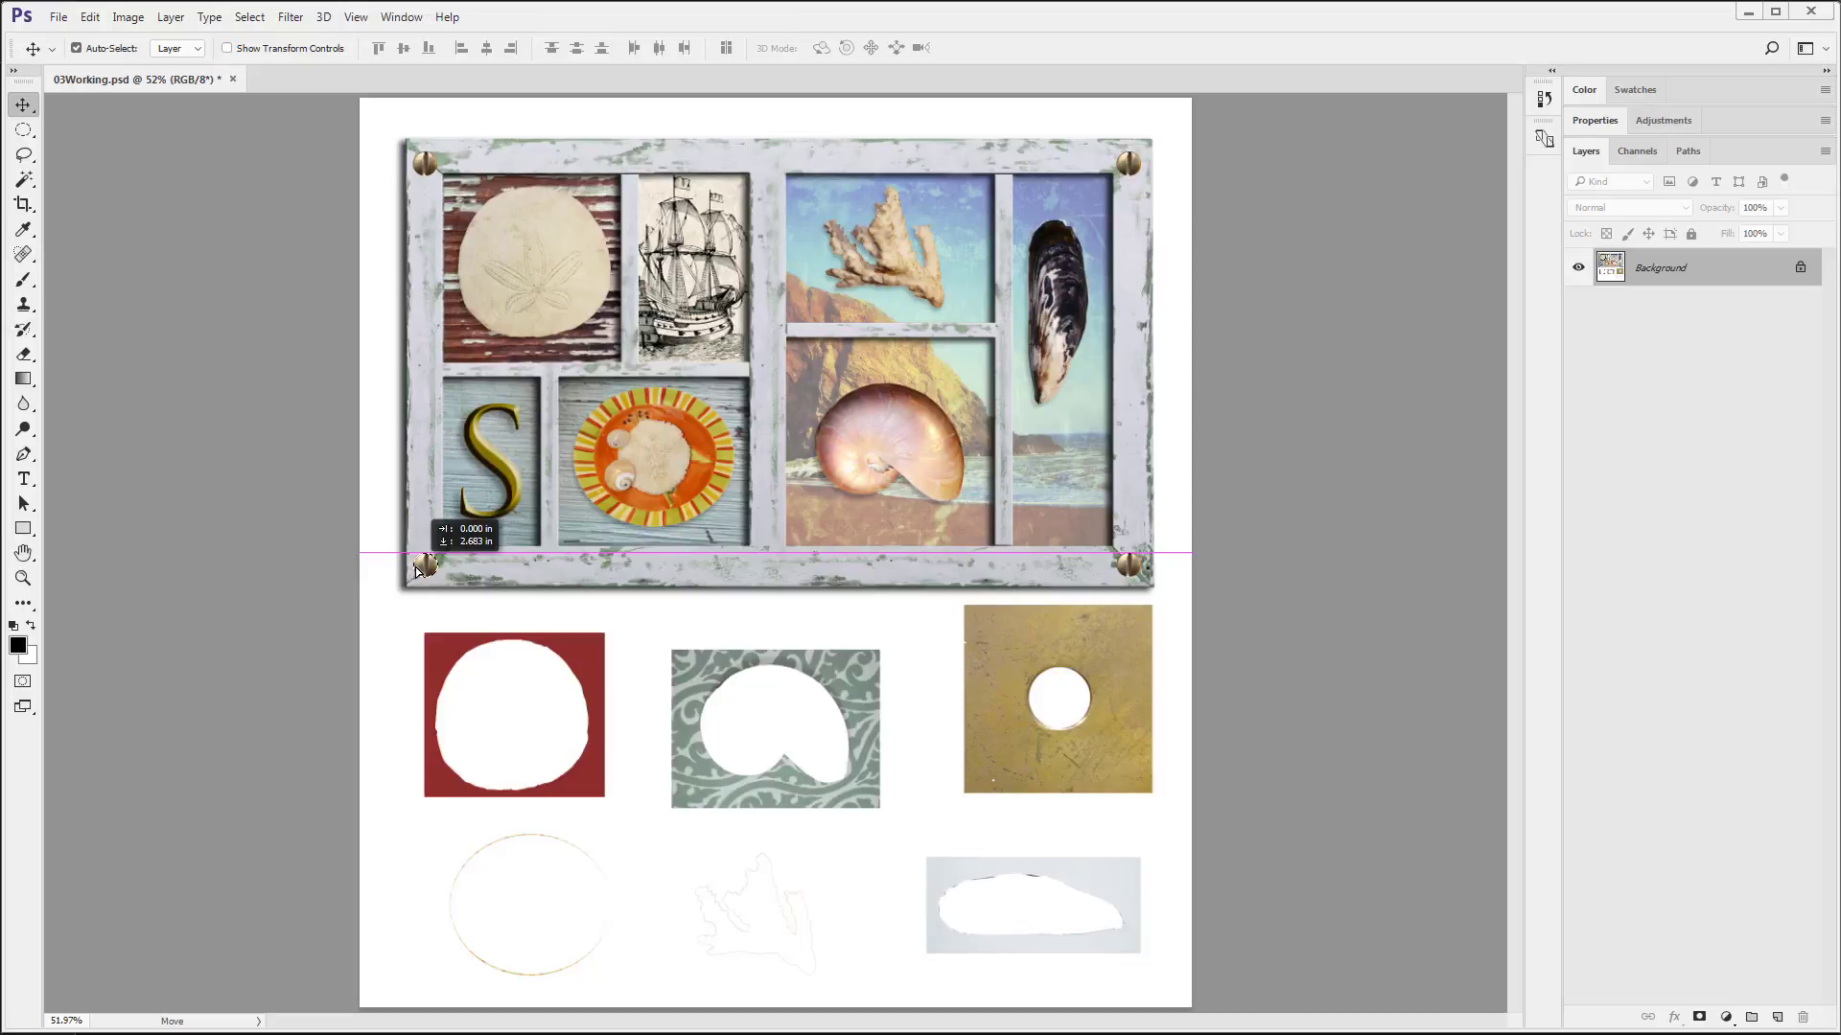
{"action": "left_click_drag", "start_coordinate": [415, 570], "coordinate": [415, 570]}
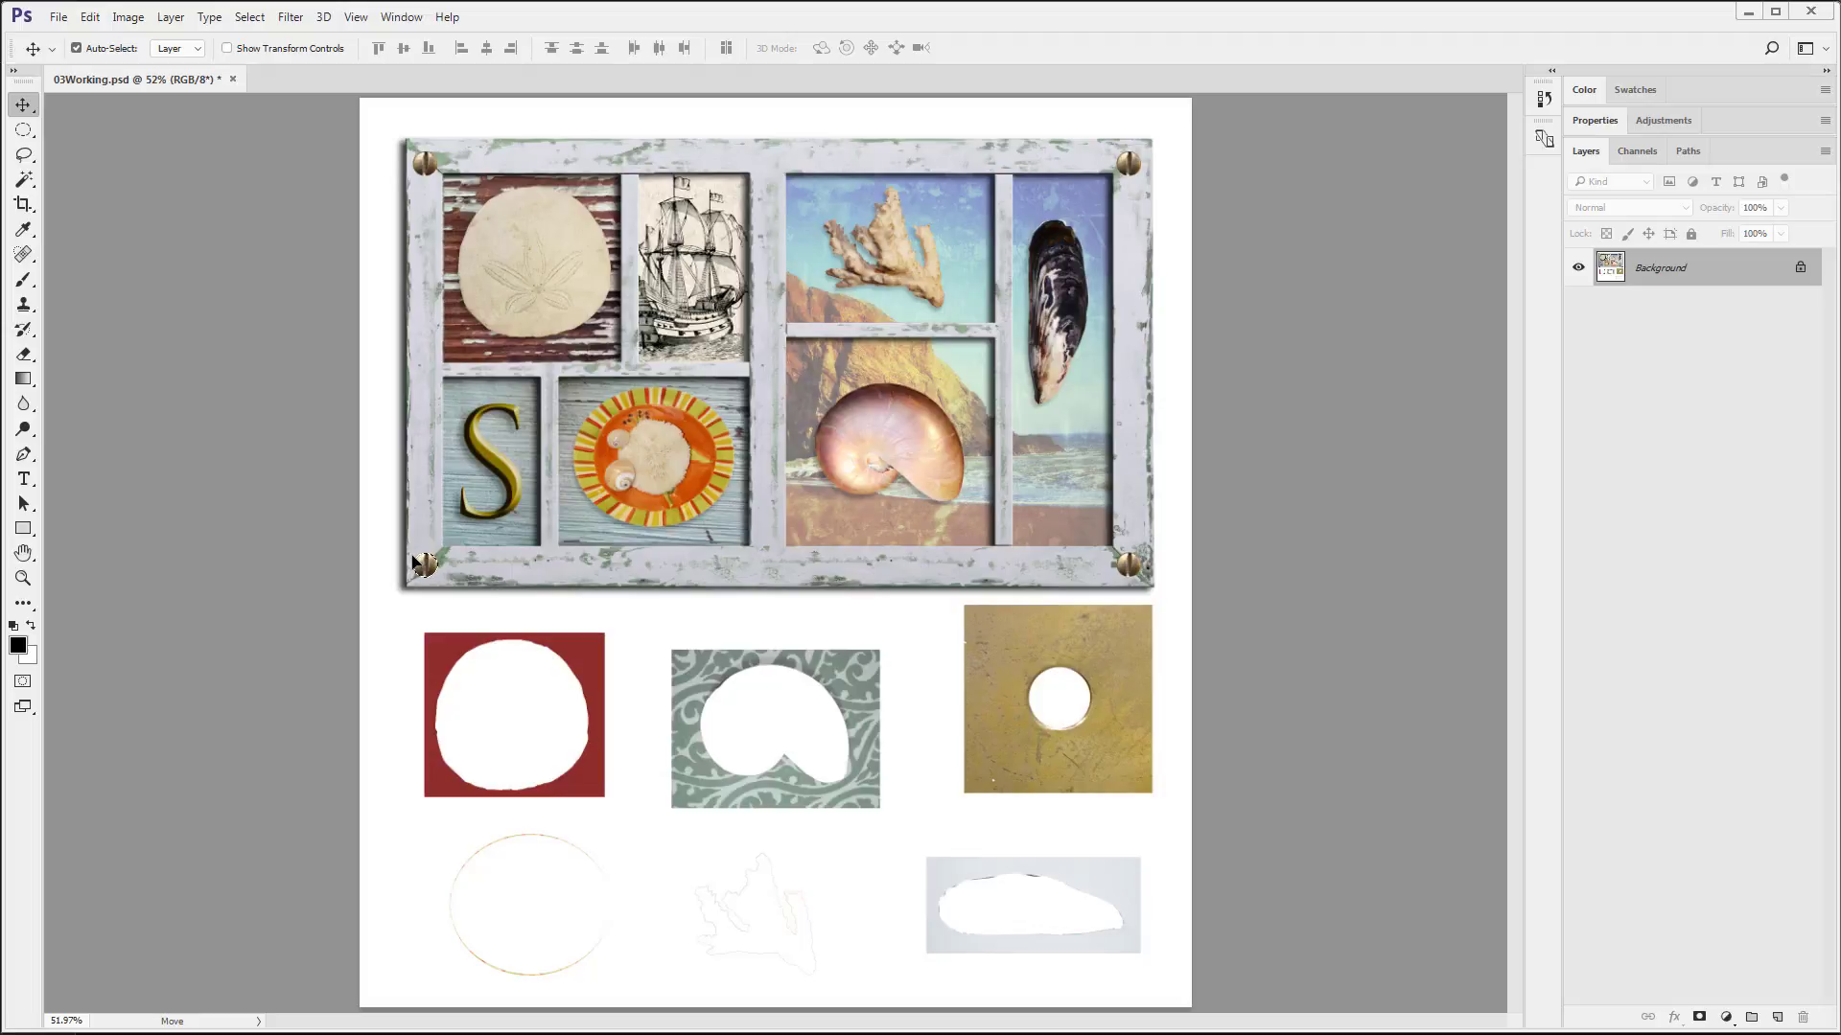
{"action": "key", "text": "ctrl+s"}
{"action": "key", "text": "ctrl"}
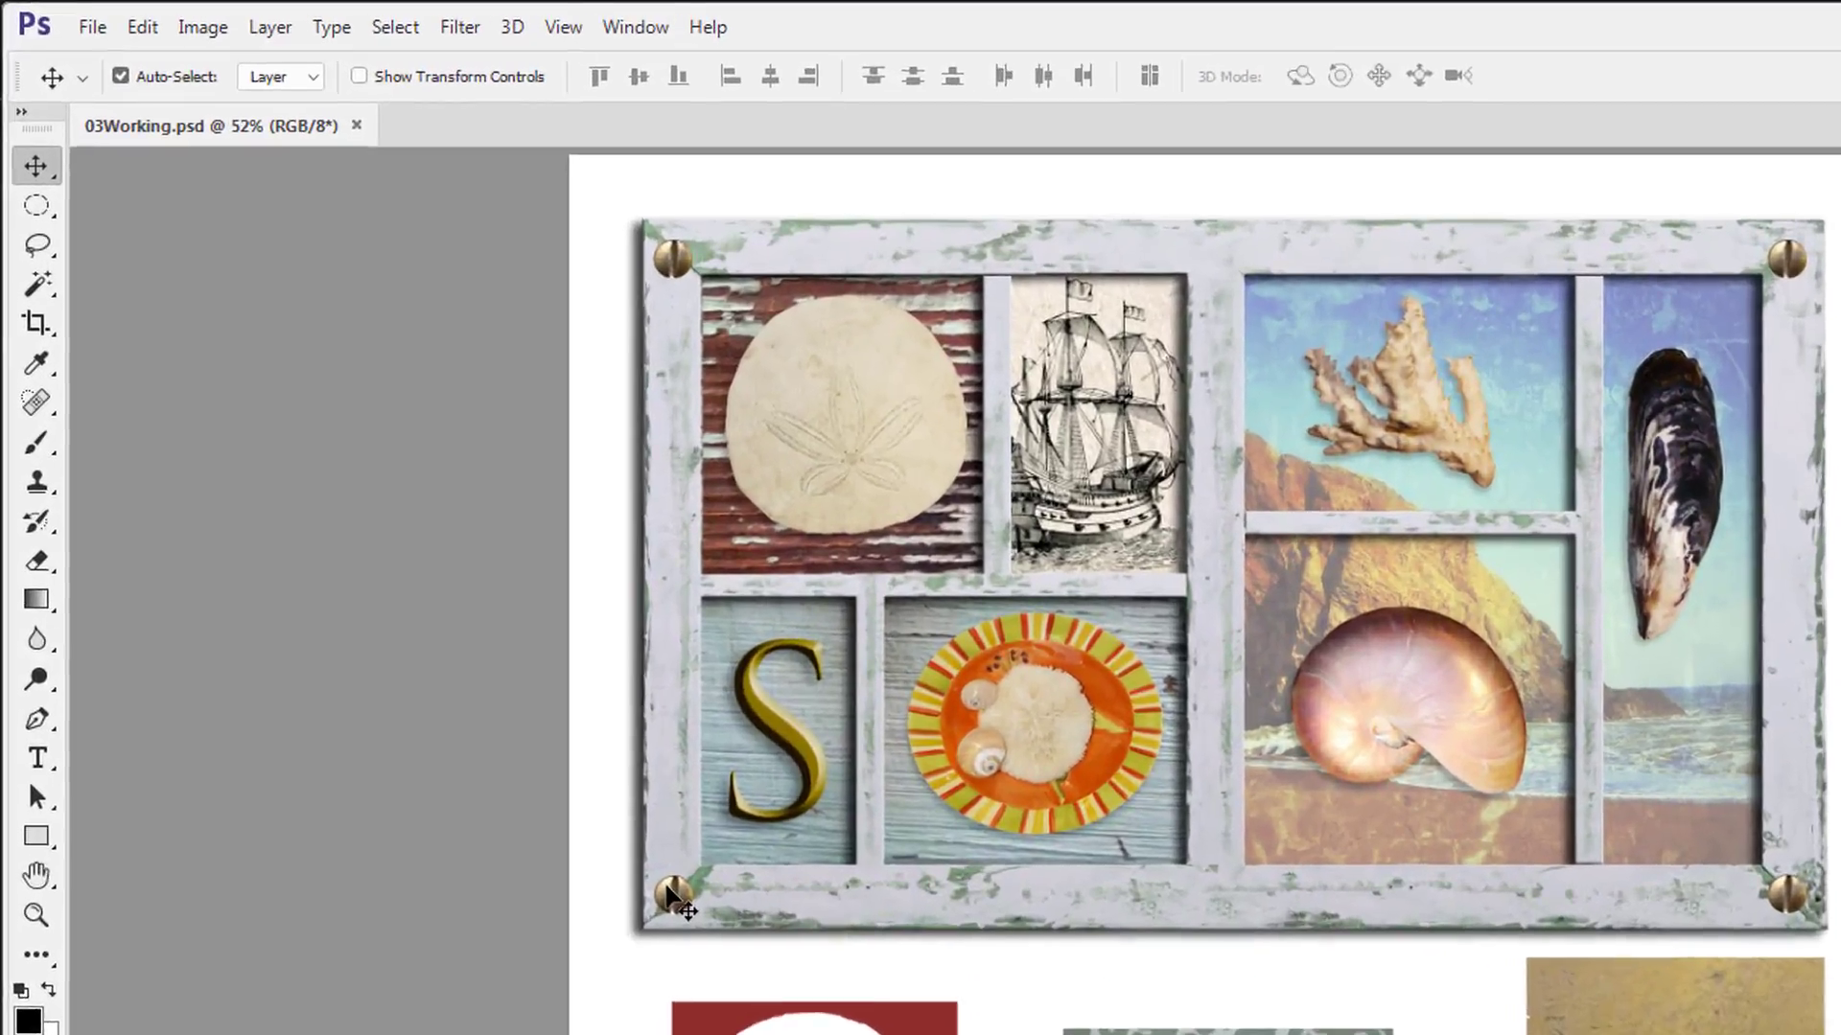
Crop the image to the shadow box frame with a narrow white margin, removing the leftover pieces below it
{"action": "key", "text": "c"}
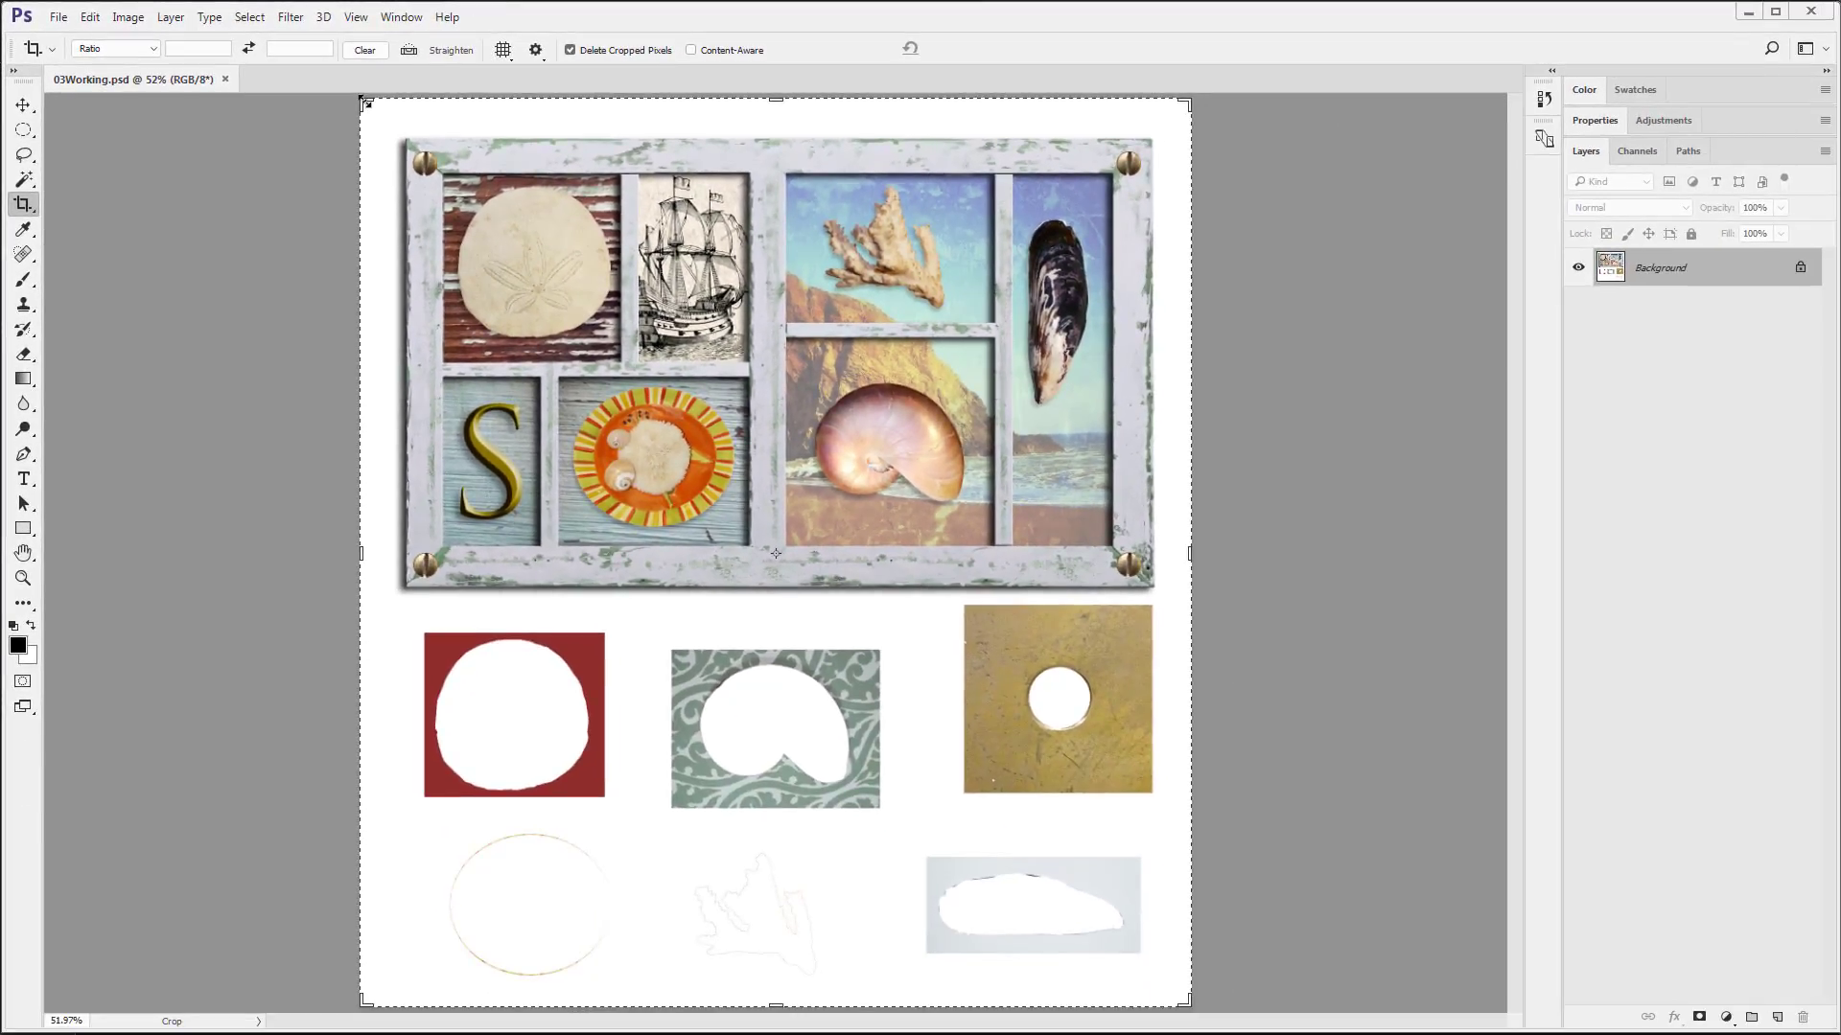
{"action": "left_click_drag", "start_coordinate": [366, 103], "coordinate": [381, 116]}
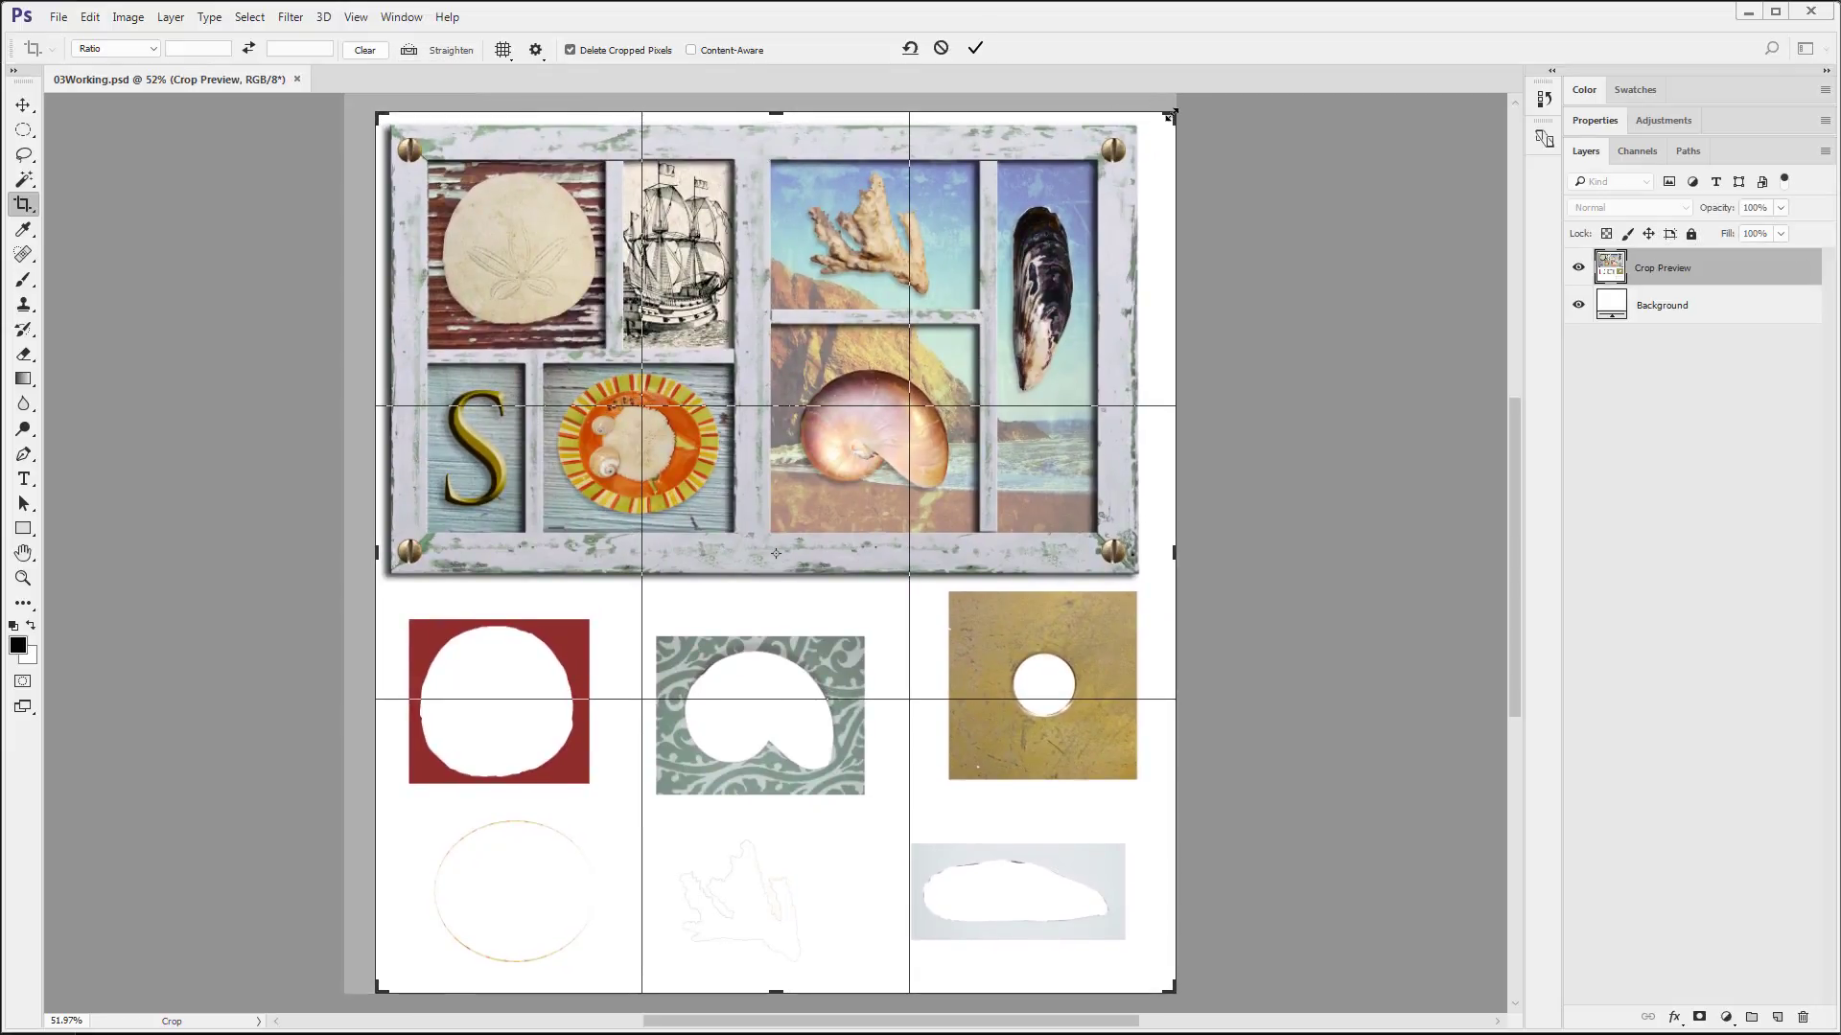
{"action": "left_click_drag", "start_coordinate": [1168, 116], "coordinate": [1156, 117]}
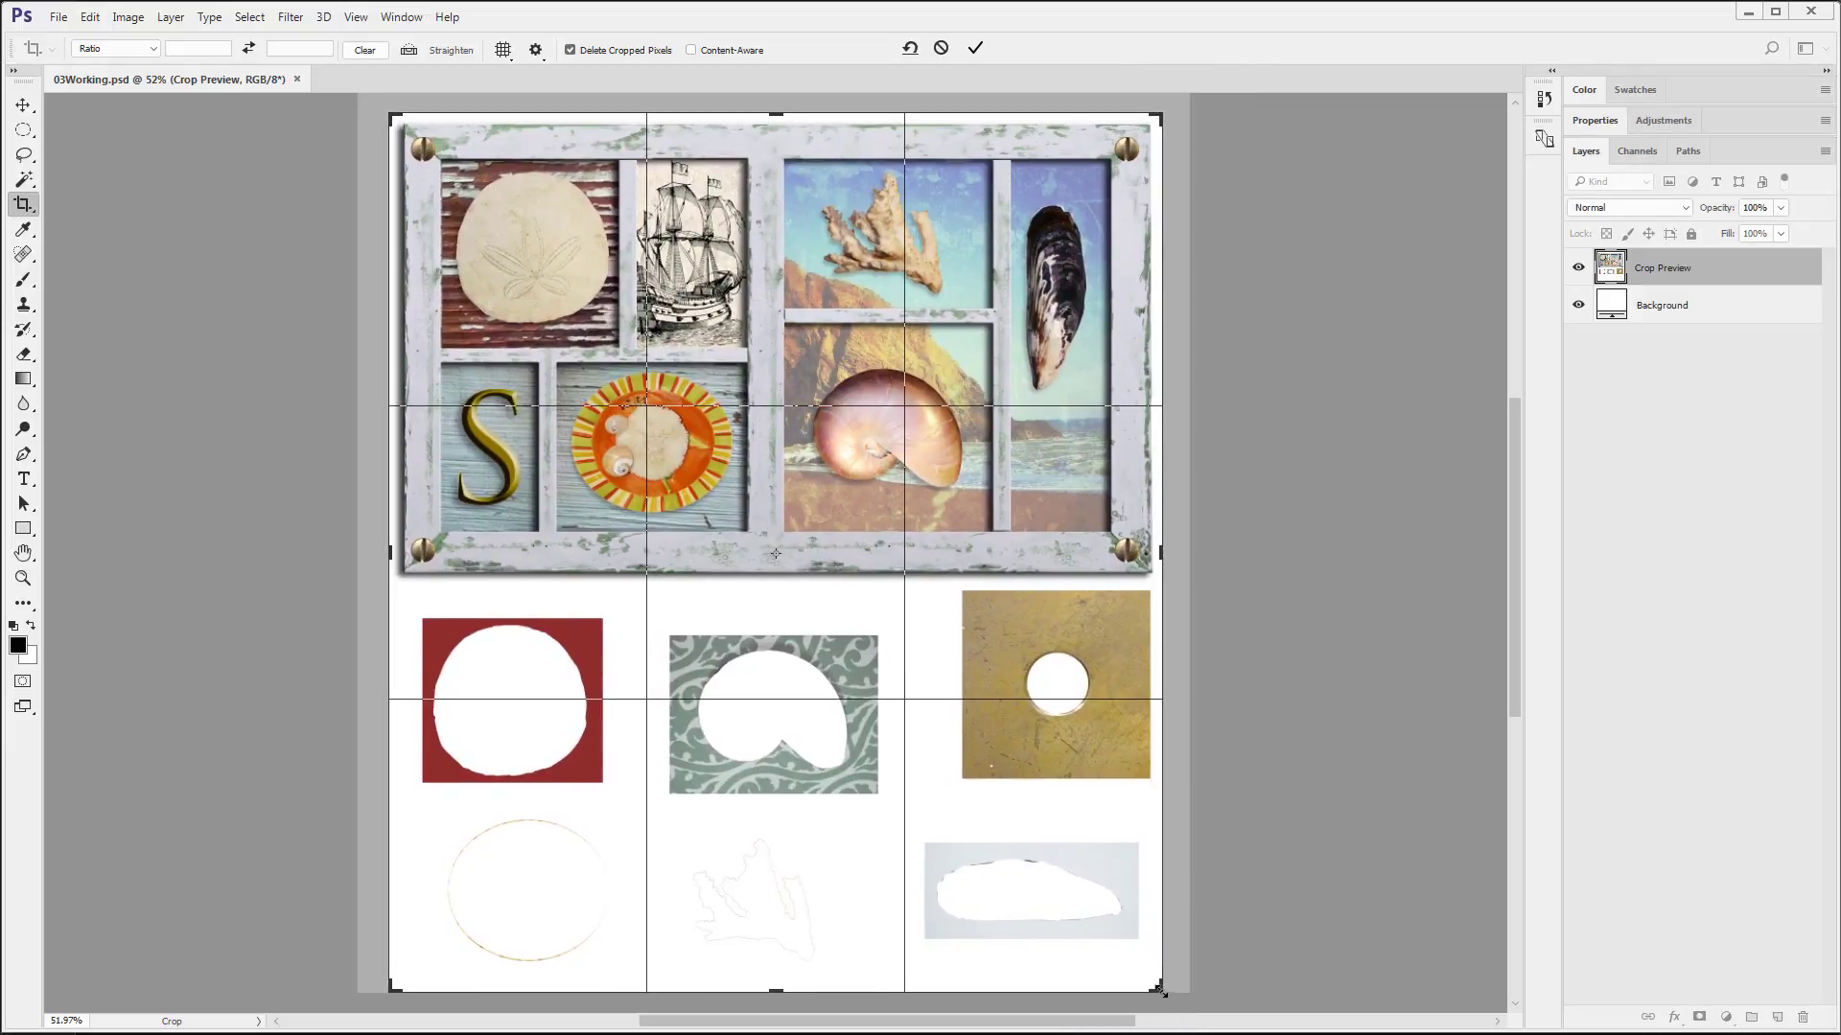
{"action": "left_click_drag", "start_coordinate": [1158, 988], "coordinate": [1163, 785]}
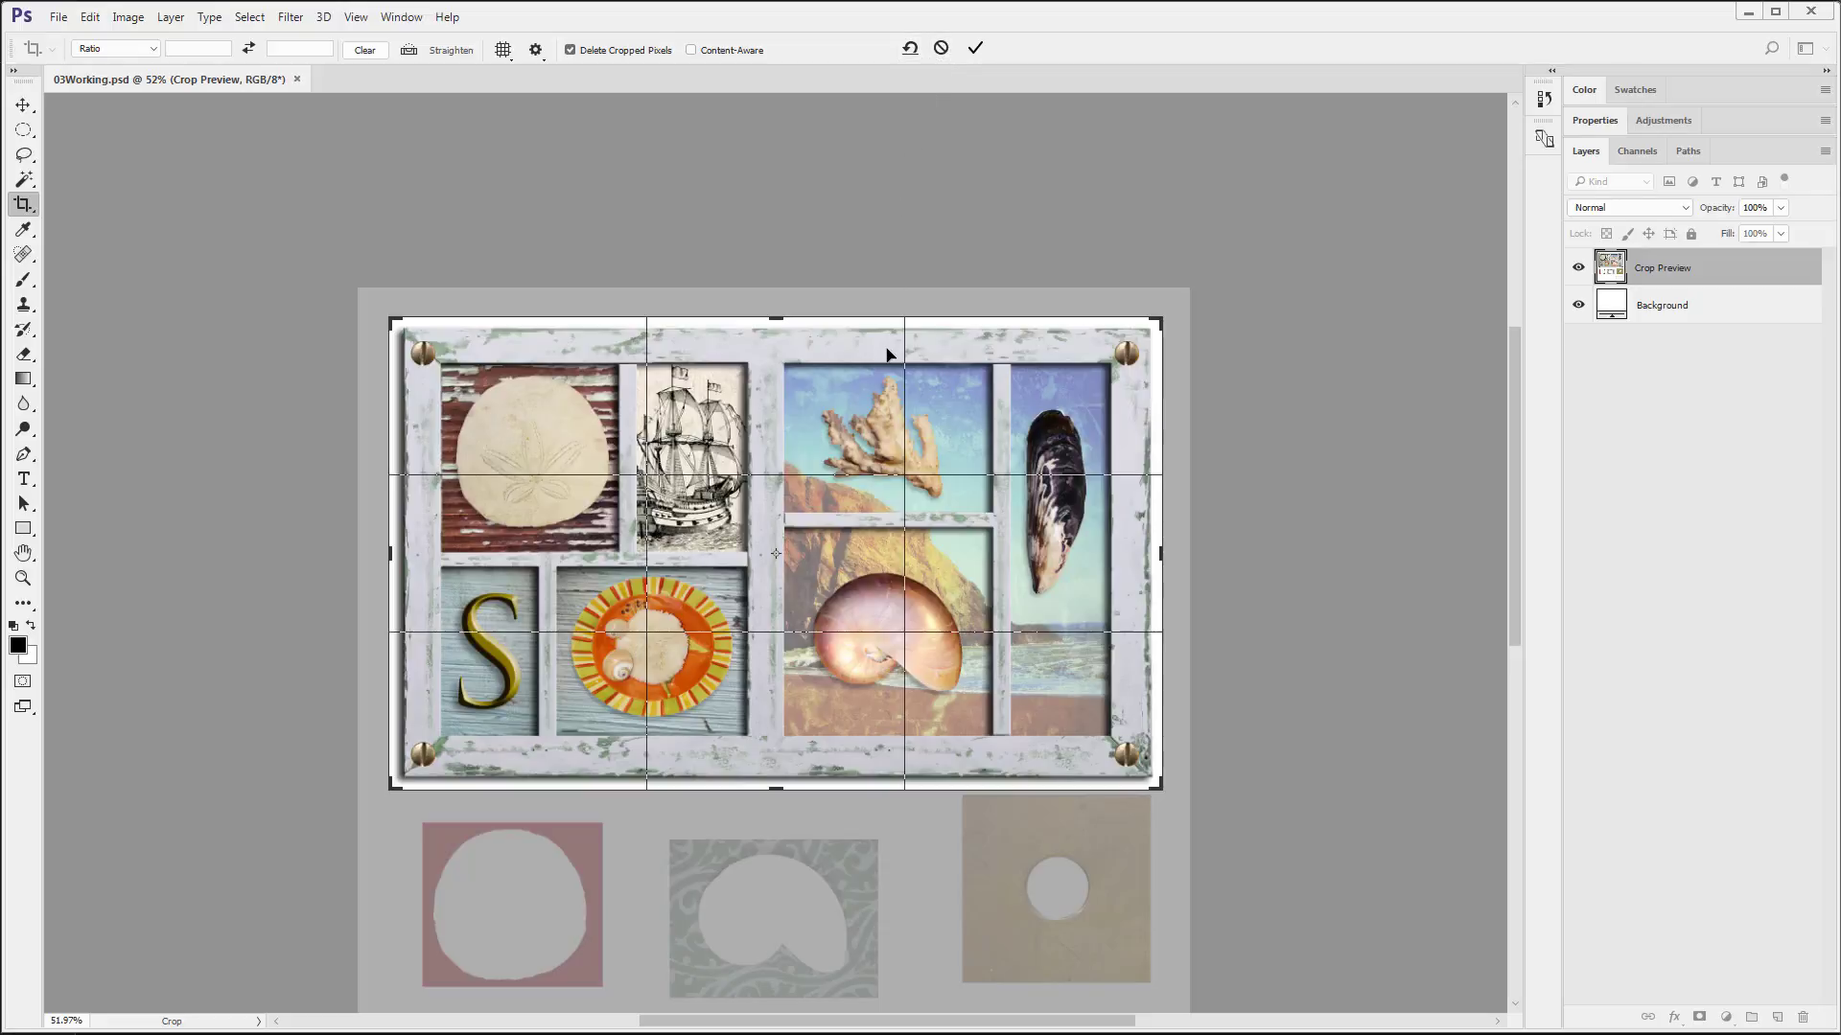
{"action": "key", "text": "Return"}
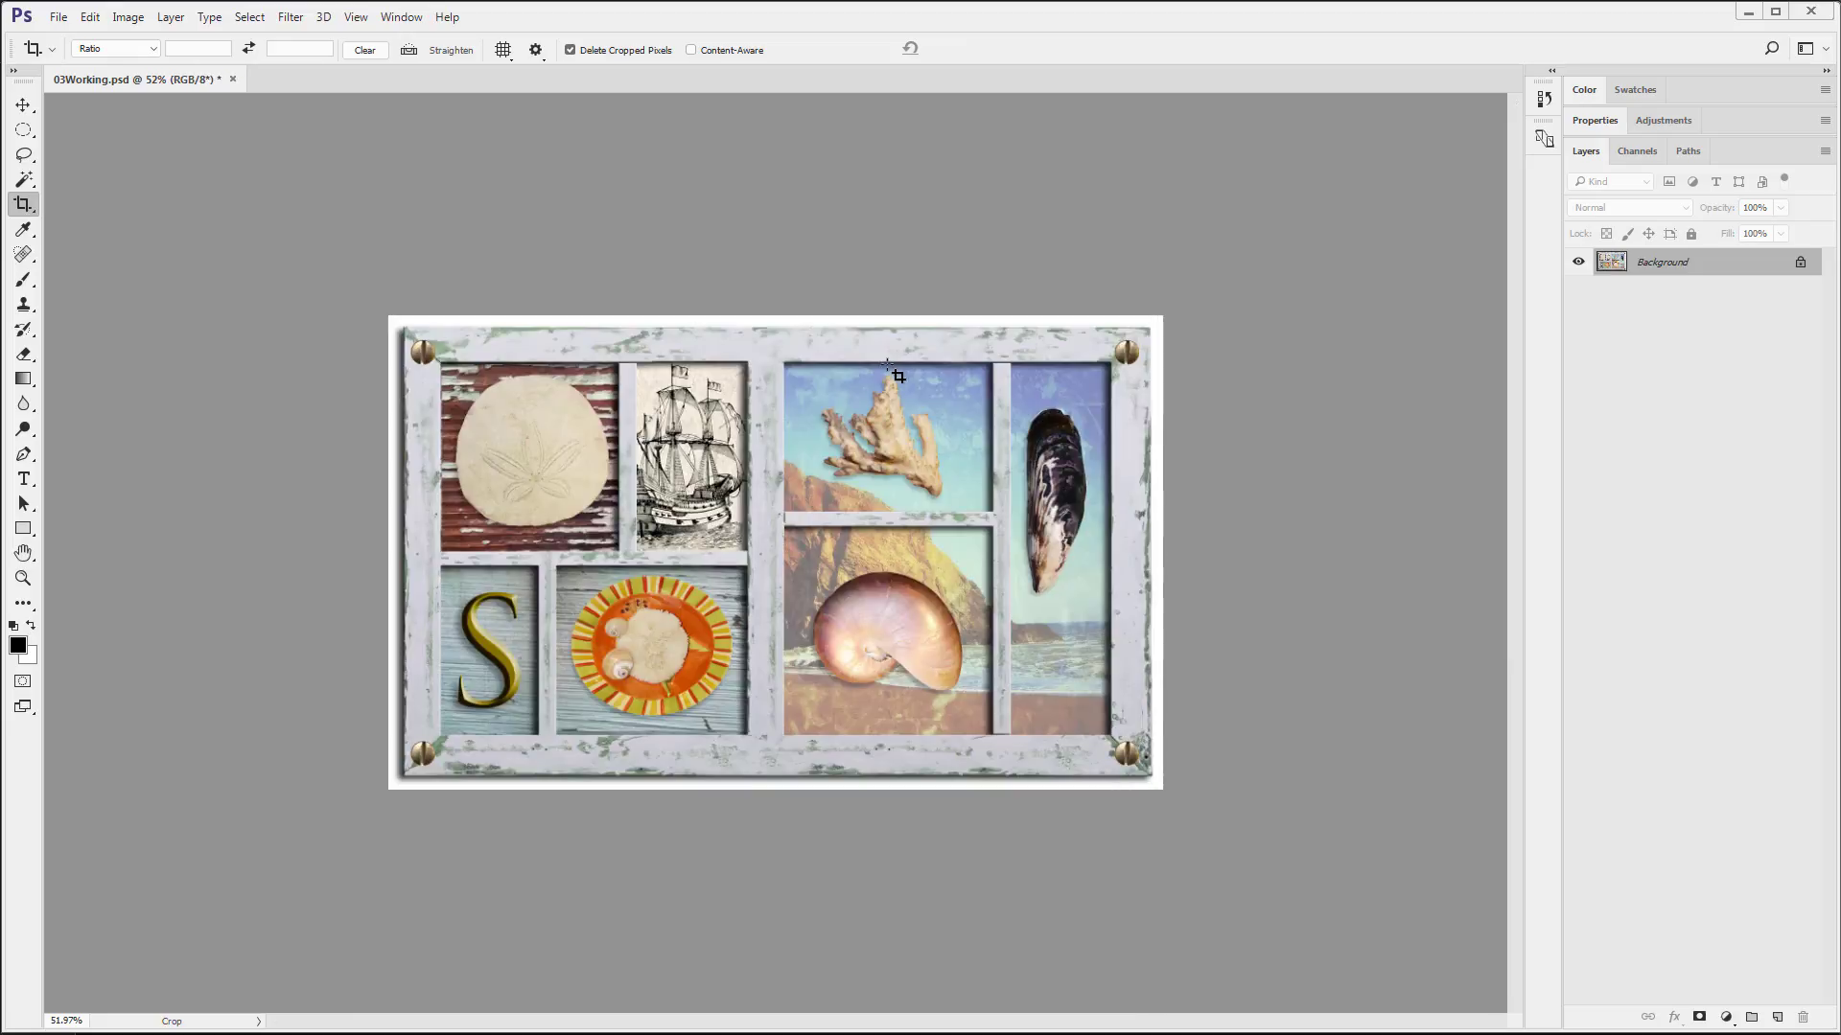
{"action": "key", "text": "ctrl"}
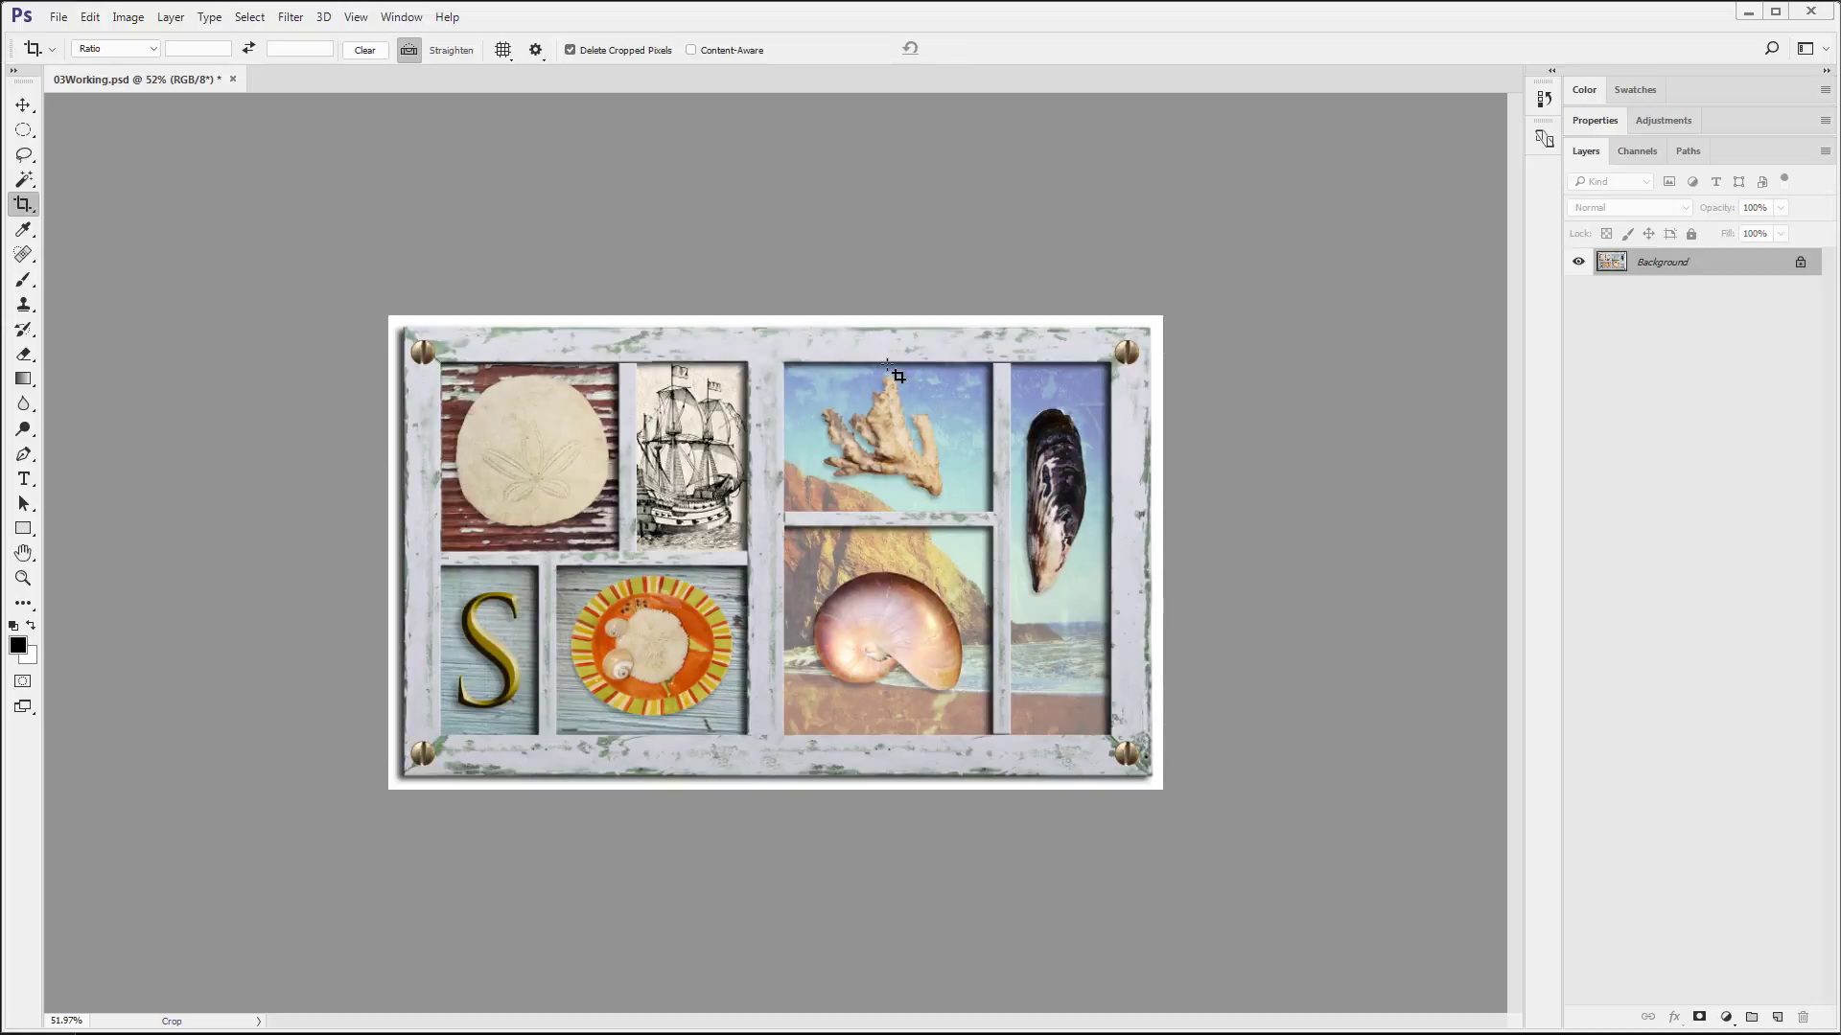